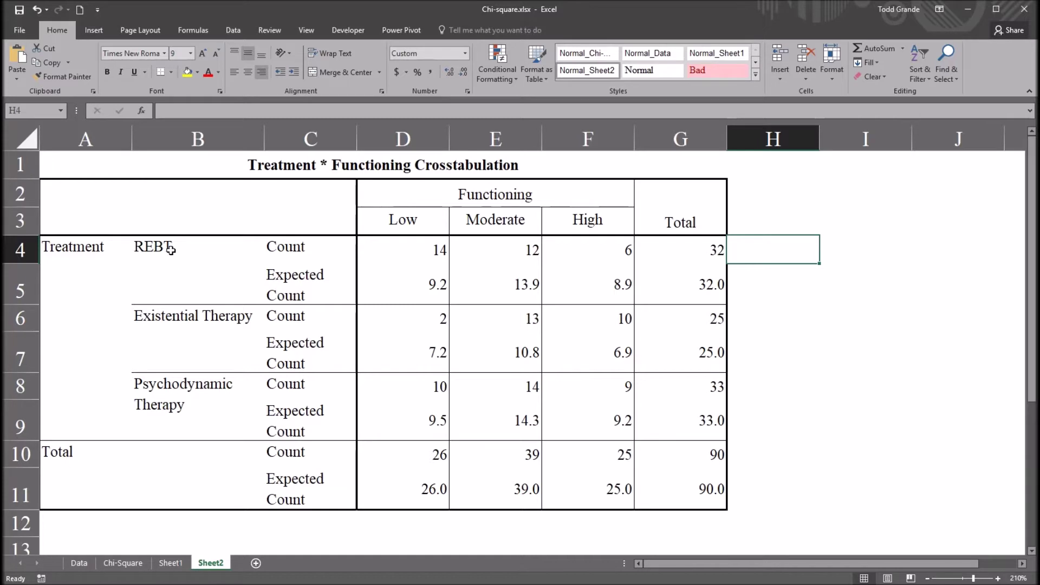
Review the crosstab counts in B4:G9, then switch to the SPSS file Chi-Square Expected Value.sav
drag(171, 247, 647, 420)
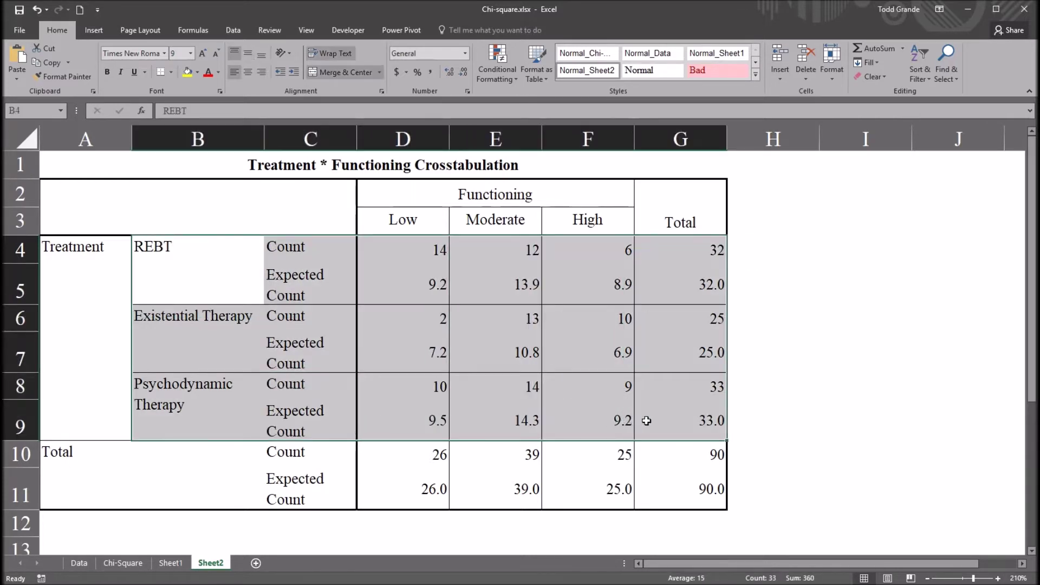
click(754, 248)
key(alt+Tab)
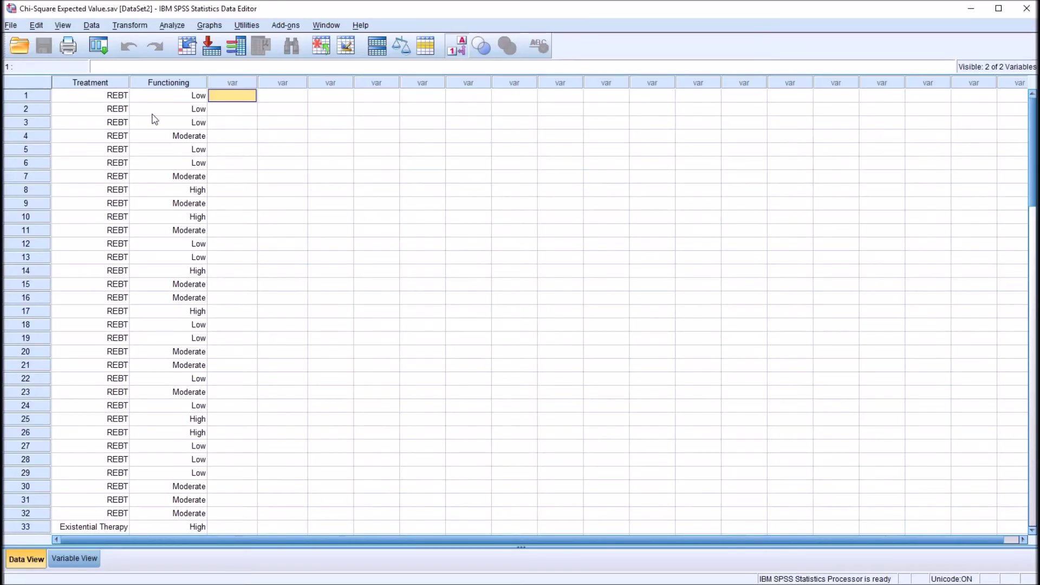
Widen the Treatment column so full therapy names like Psychodynamic Therapy show
click(83, 85)
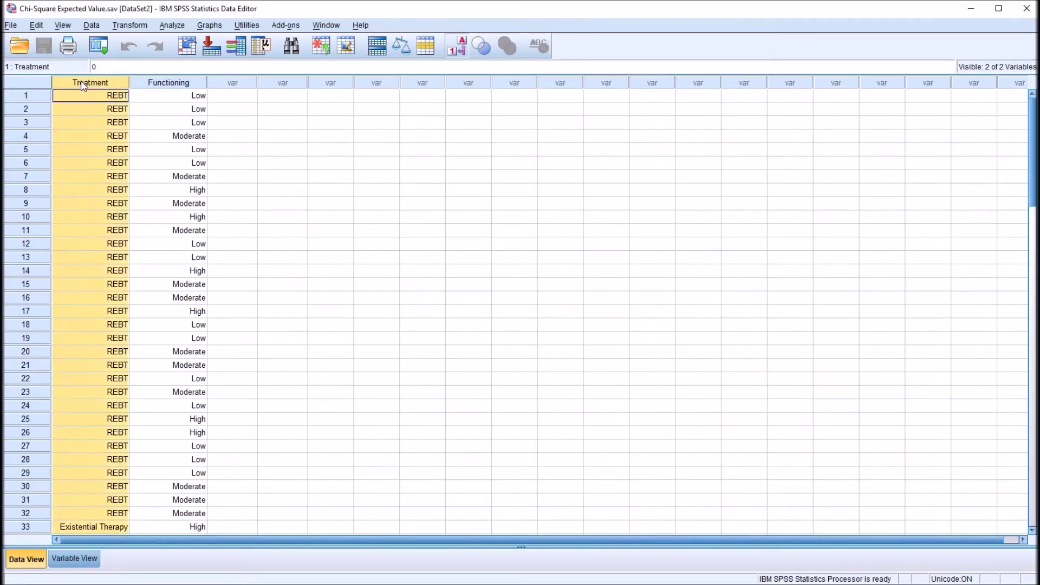
click(161, 88)
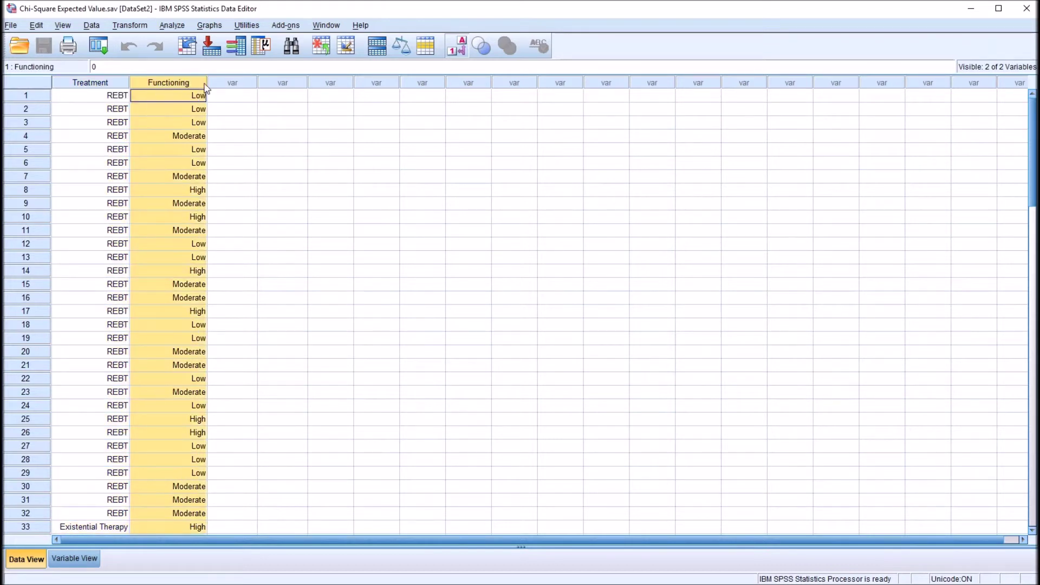
click(220, 98)
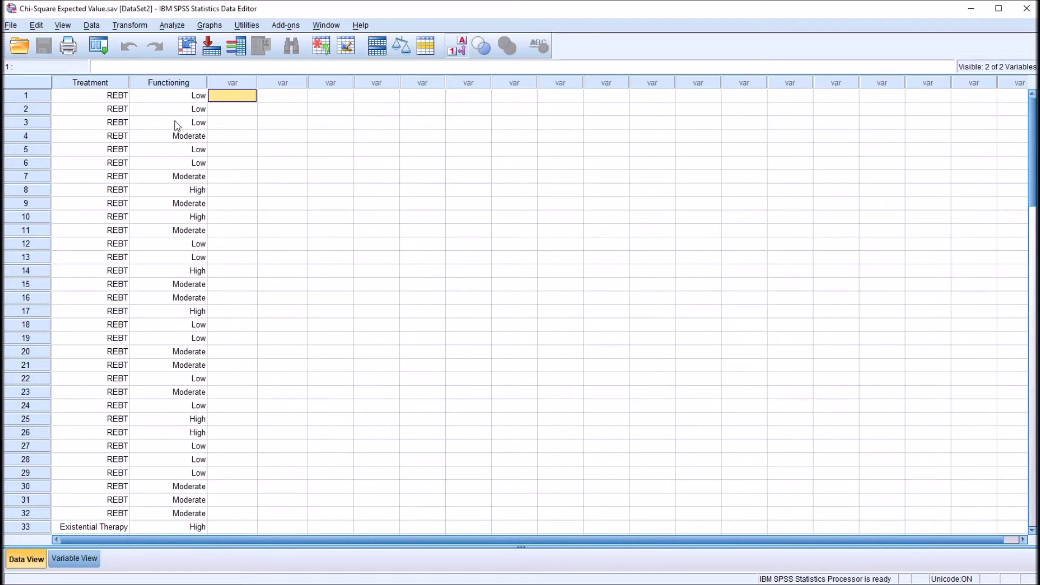
click(92, 84)
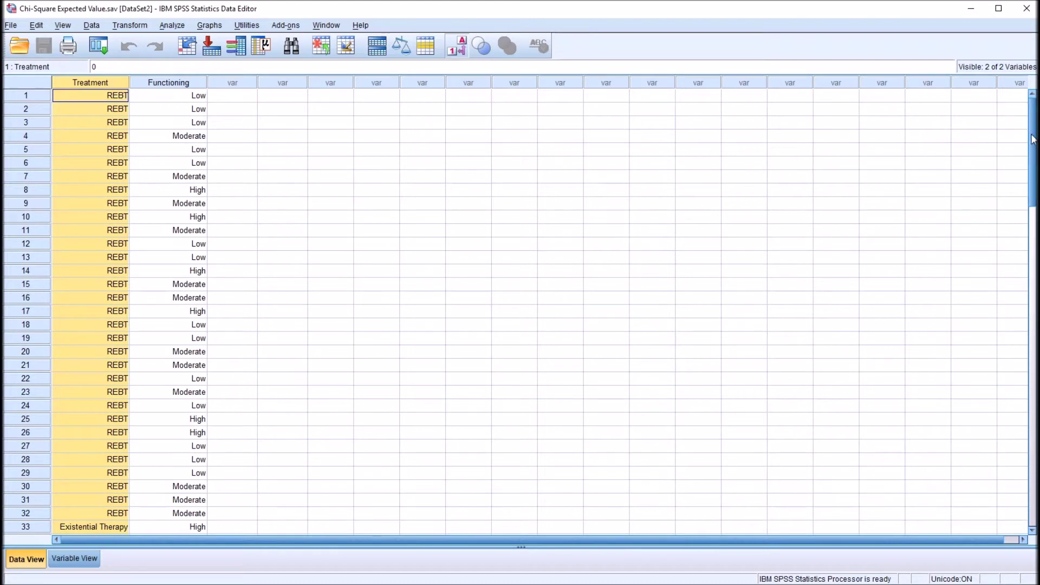
drag(1033, 140, 1018, 307)
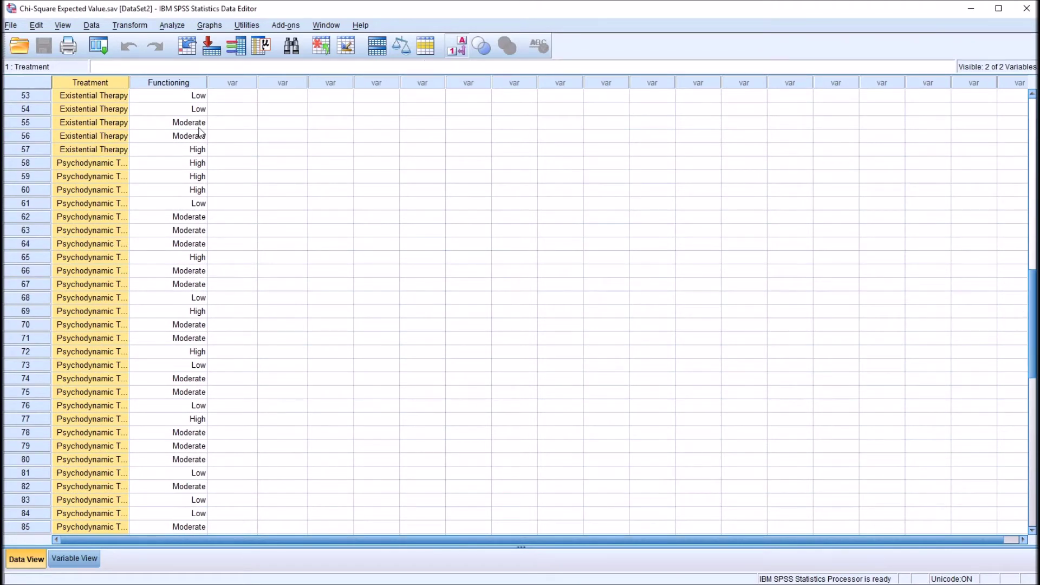
drag(129, 82, 174, 81)
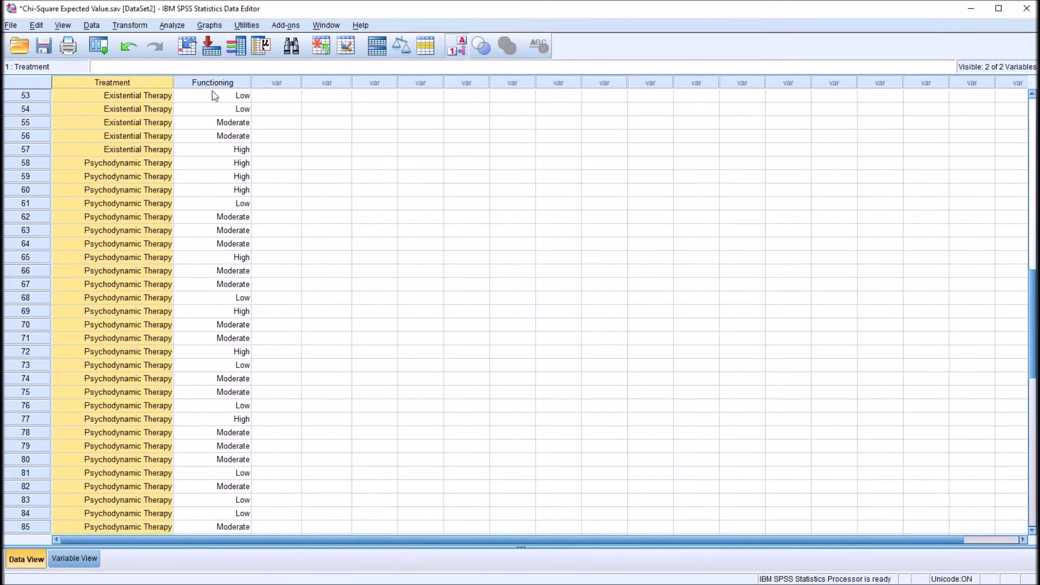
Check the Treatment and Functioning values, leaving the first Functioning value unchanged
click(209, 87)
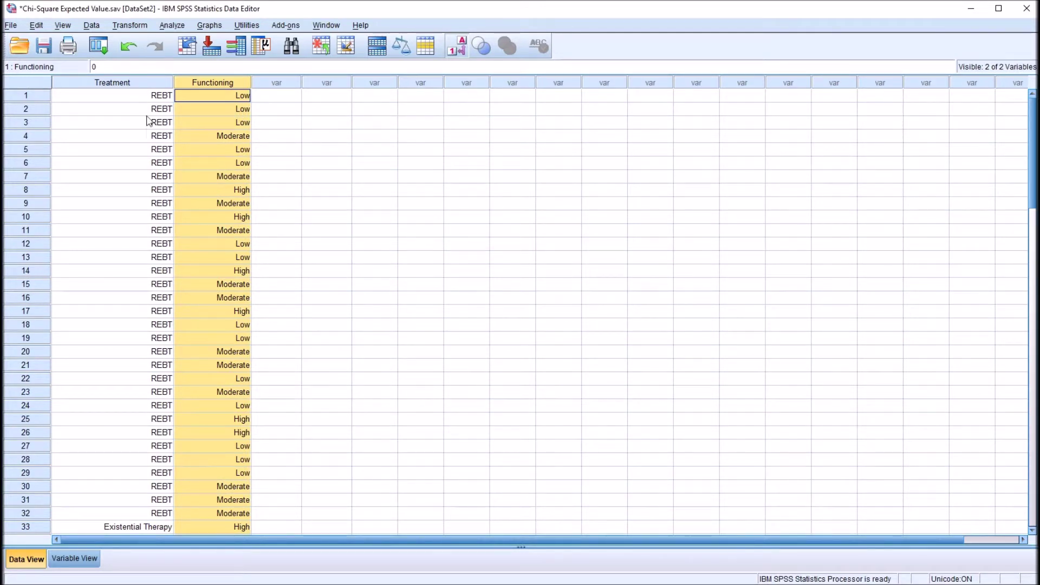
click(124, 84)
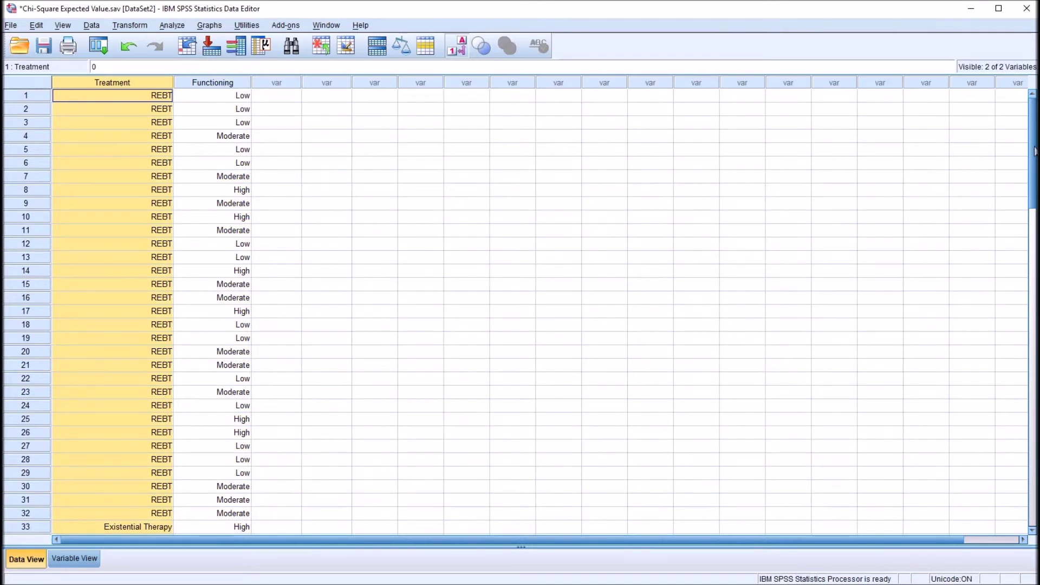
drag(1034, 151, 1024, 133)
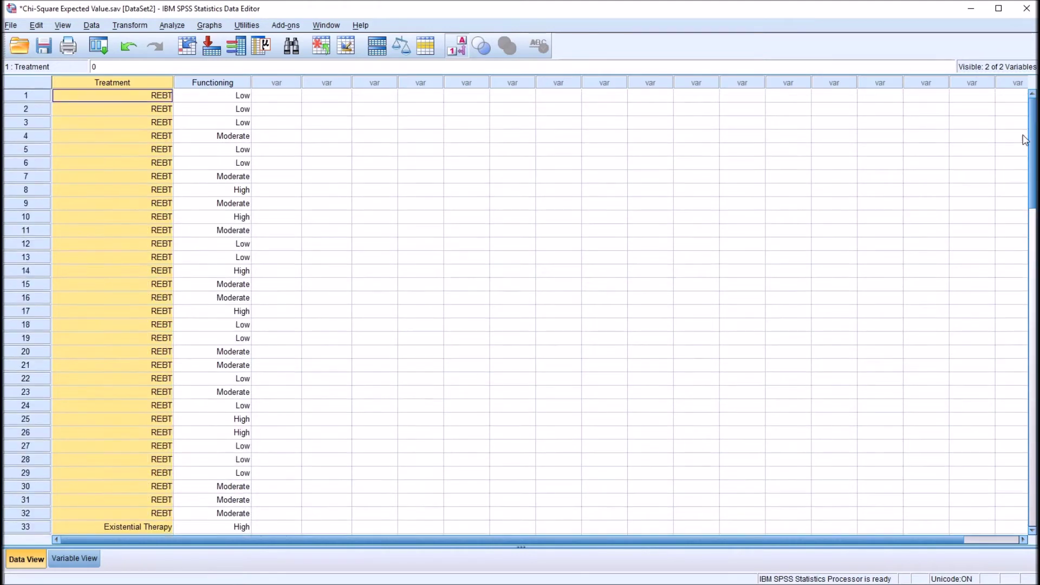
click(197, 83)
double_click(215, 95)
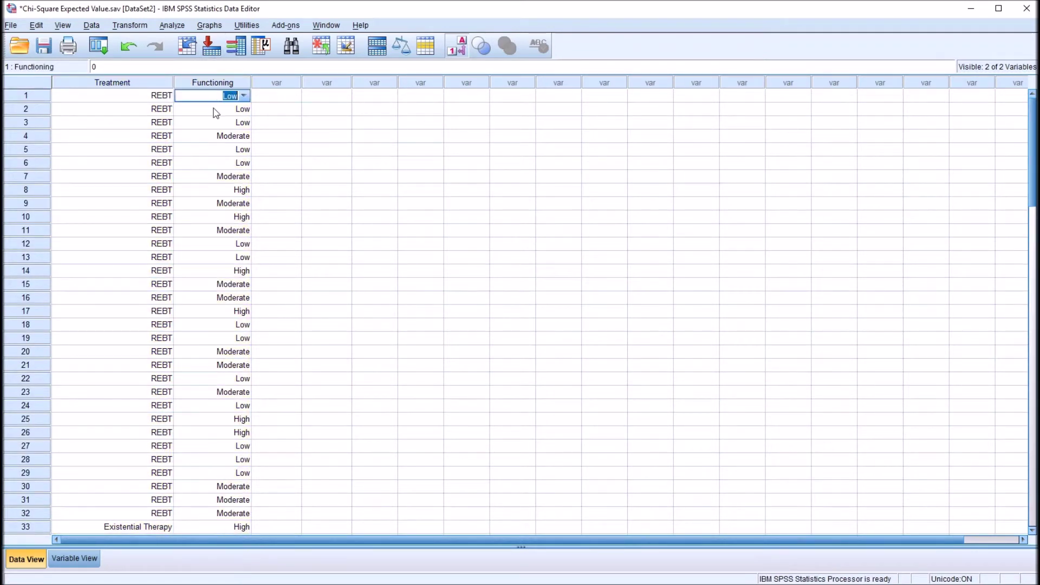
click(211, 98)
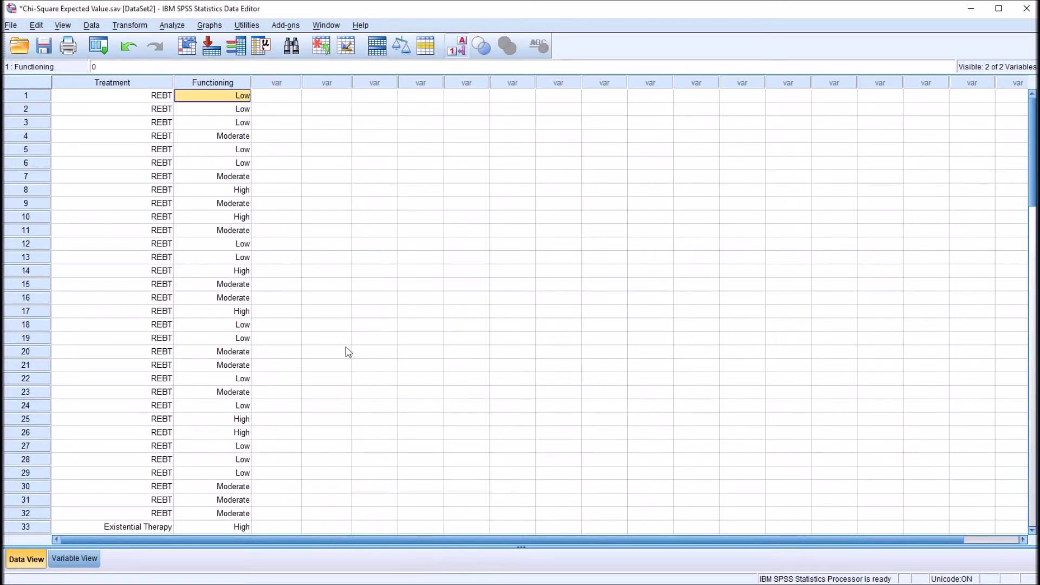
click(270, 98)
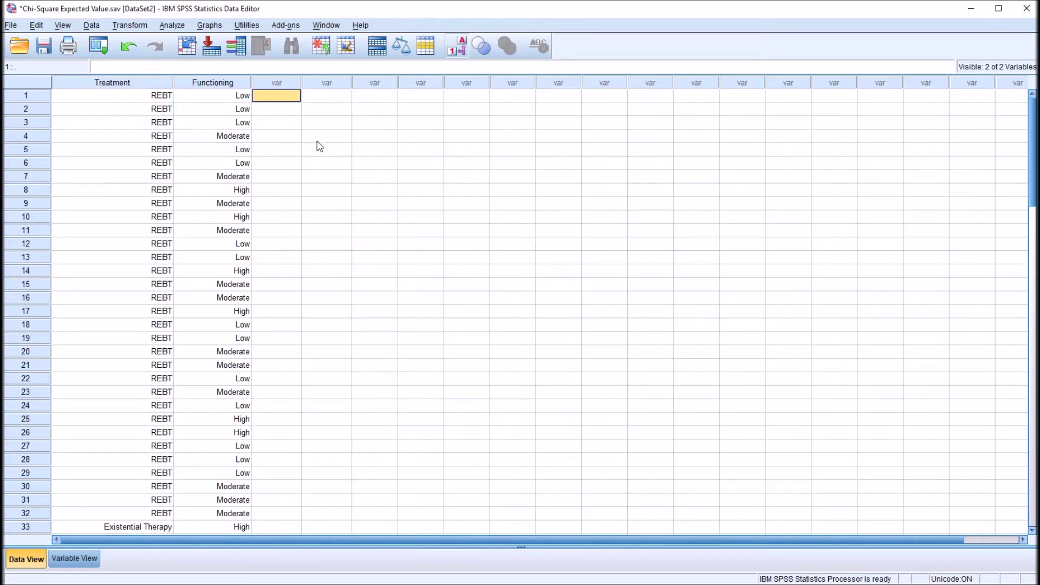
Set up Crosstabs with Treatment in Row(s) and Functioning in Column(s)
click(169, 26)
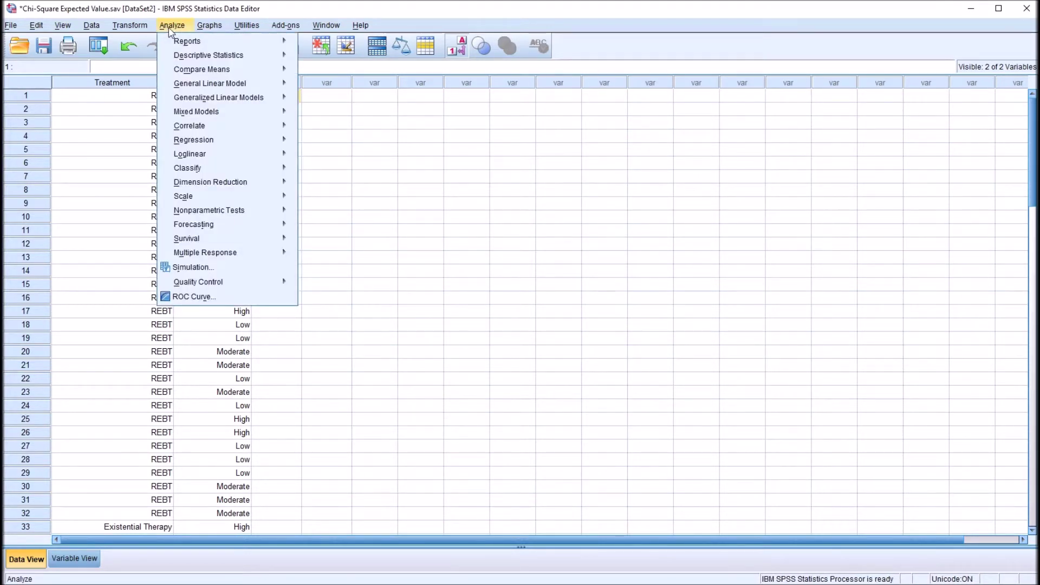
mouse_move(182, 60)
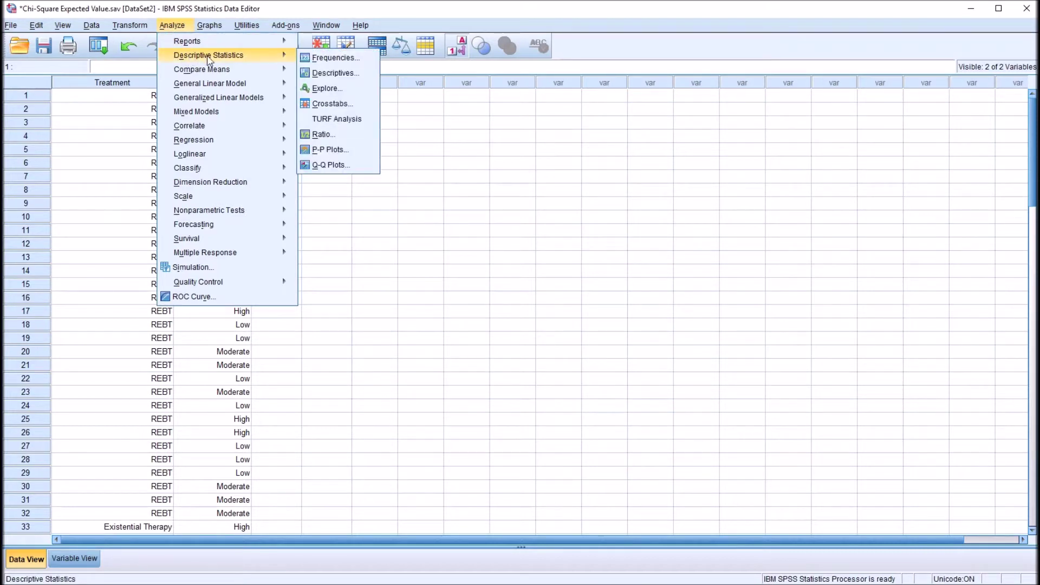
click(329, 104)
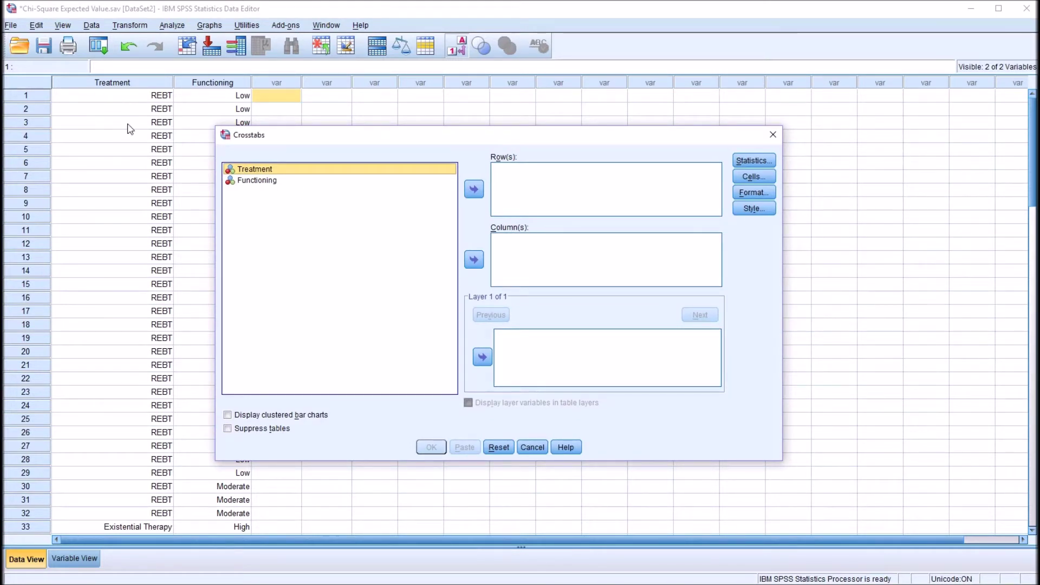
drag(254, 175, 498, 176)
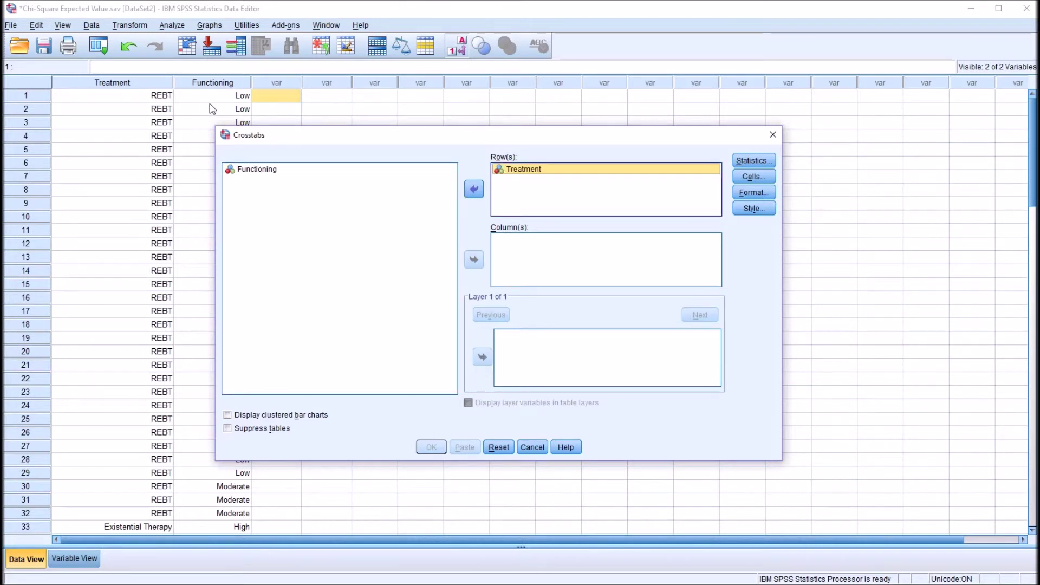
drag(257, 173, 520, 251)
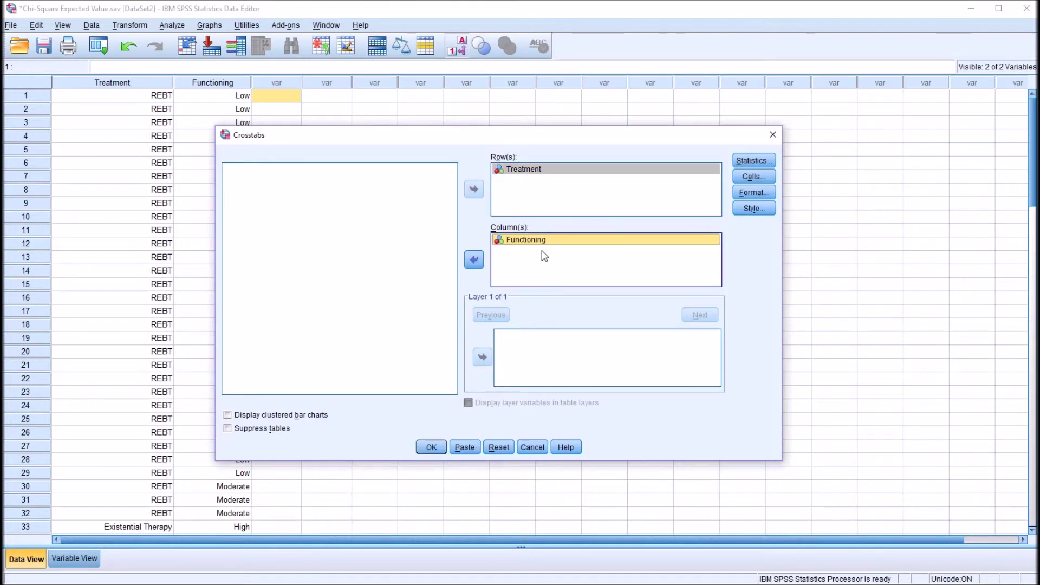
click(755, 160)
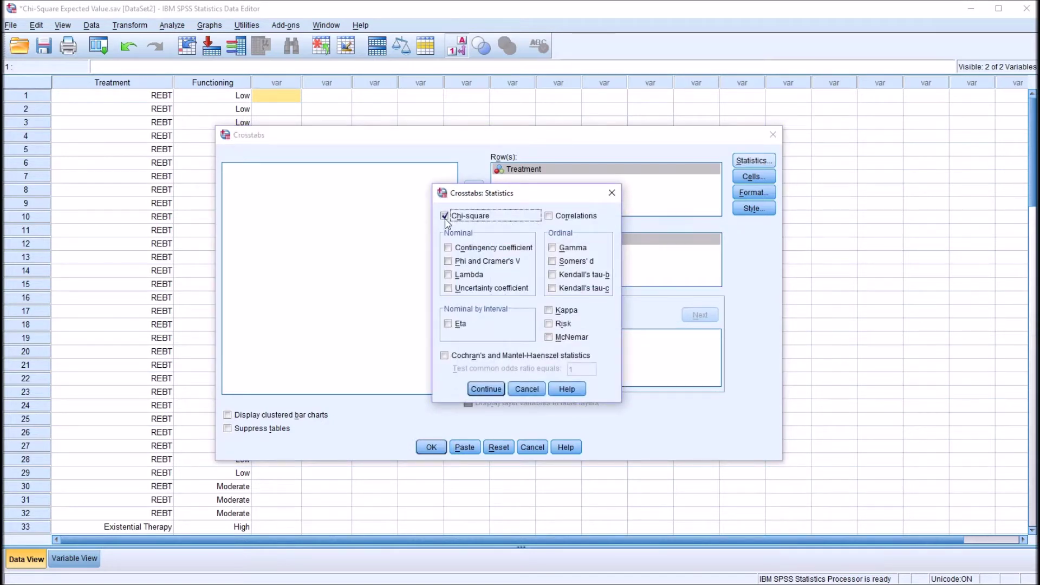
Keep the Chi-square statistic, add Expected cell counts, and run the crosstab analysis
click(482, 389)
click(750, 177)
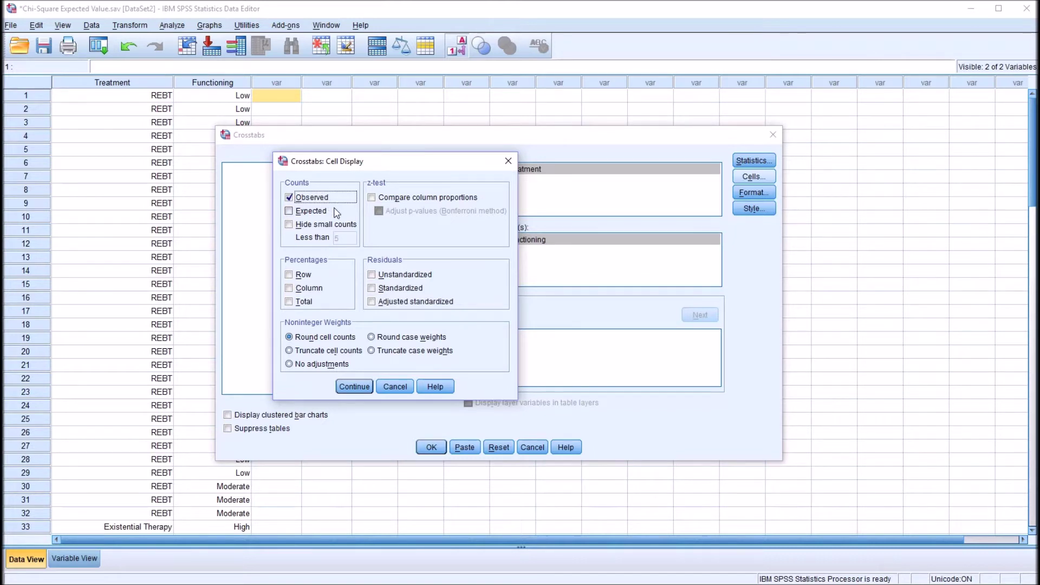
click(290, 213)
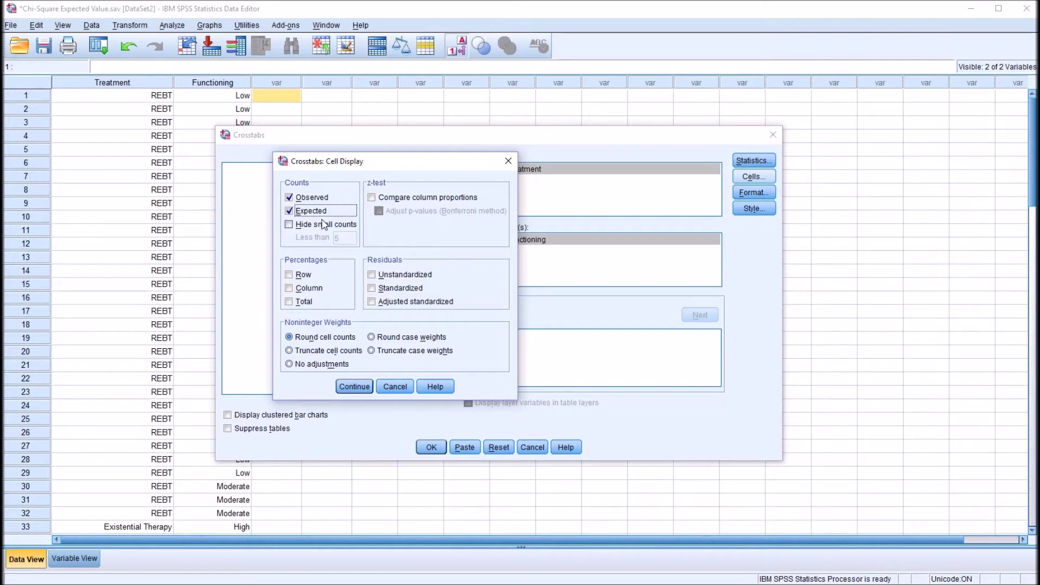
click(352, 386)
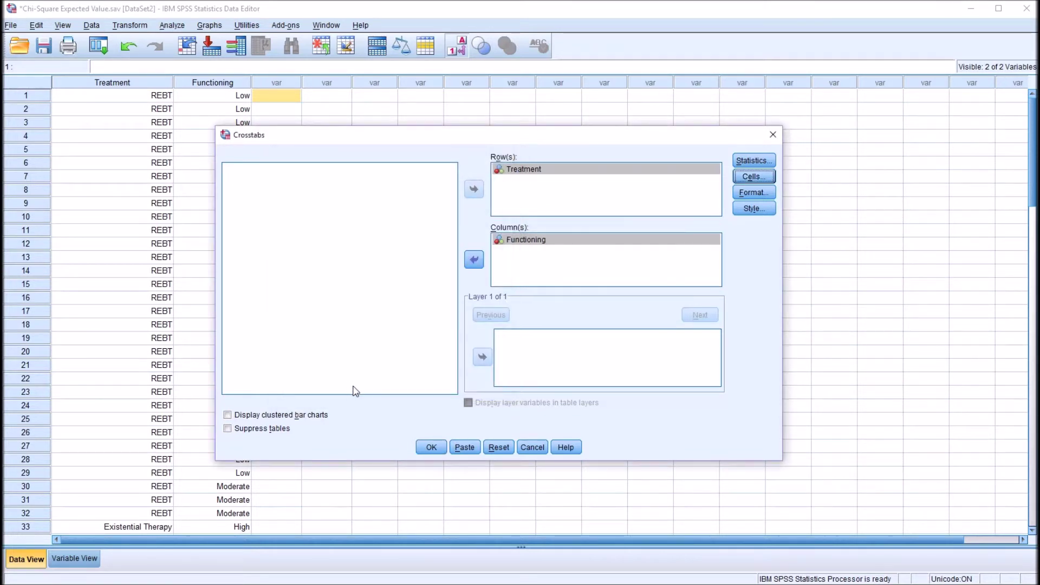
click(432, 448)
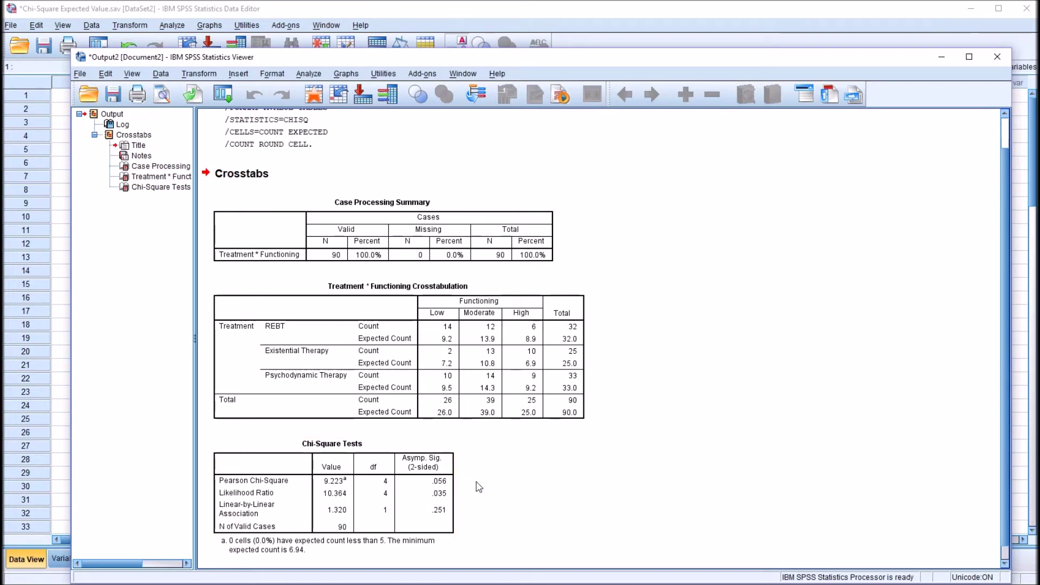
Select the Treatment * Functioning crosstabulation in the Output Viewer and open it for editing
click(368, 357)
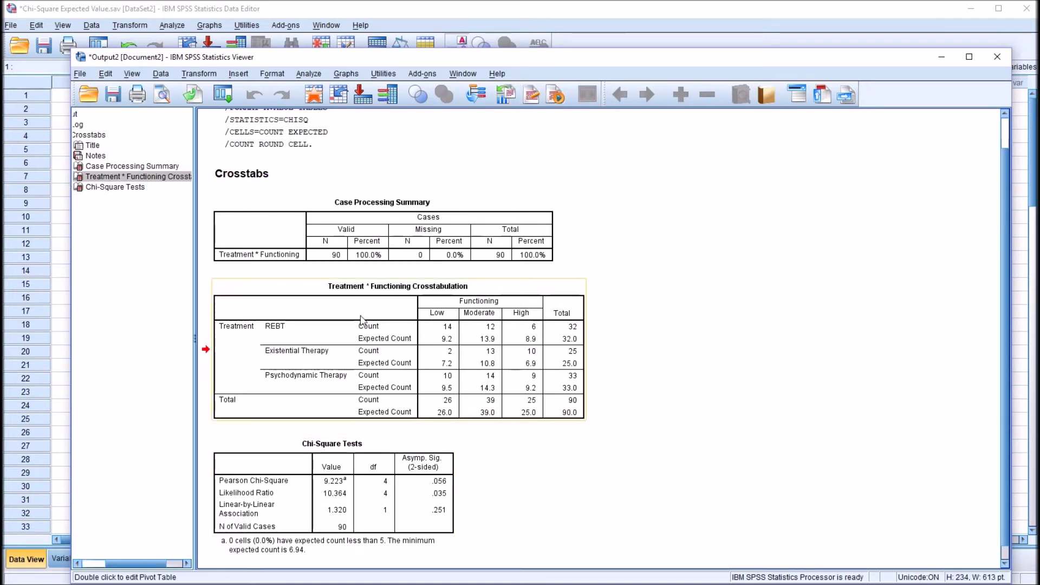
double_click(384, 337)
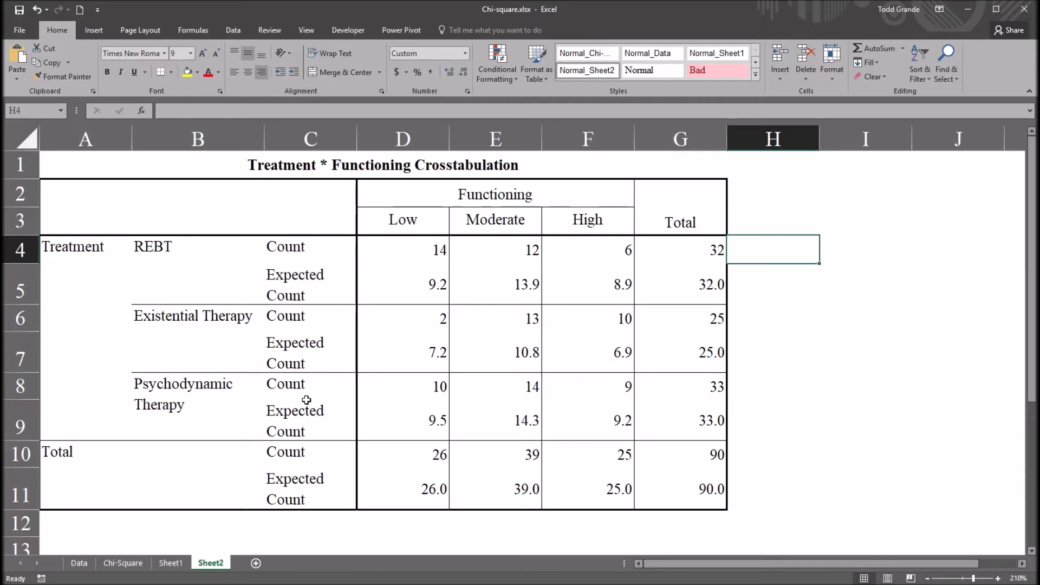
click(156, 250)
click(168, 317)
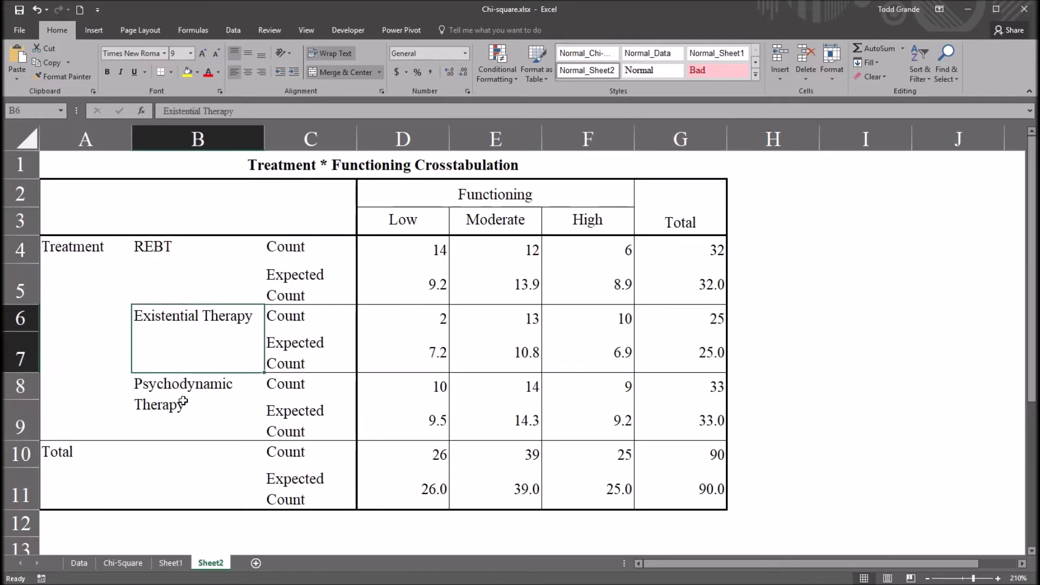
click(184, 402)
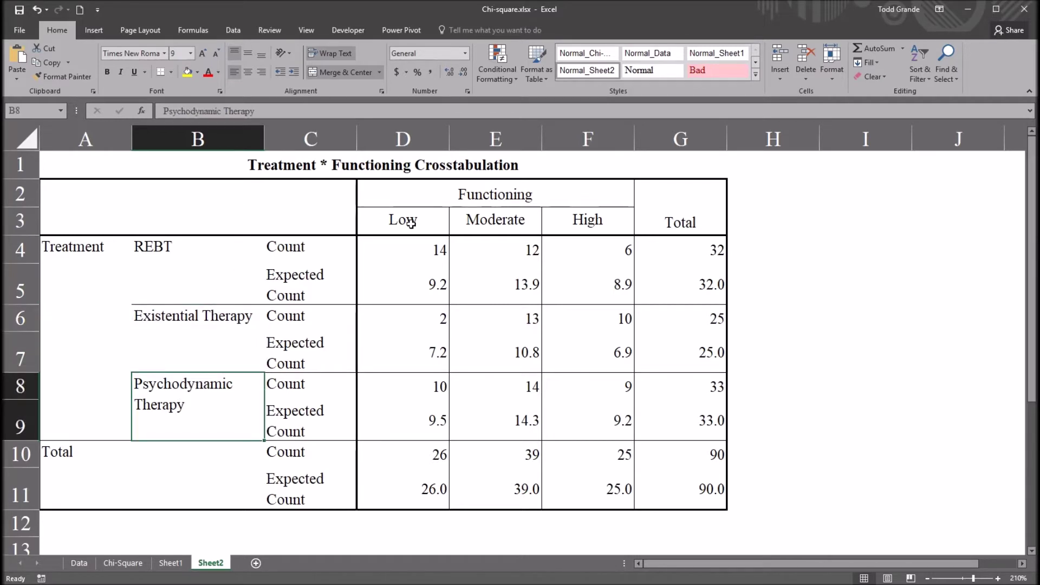
click(425, 203)
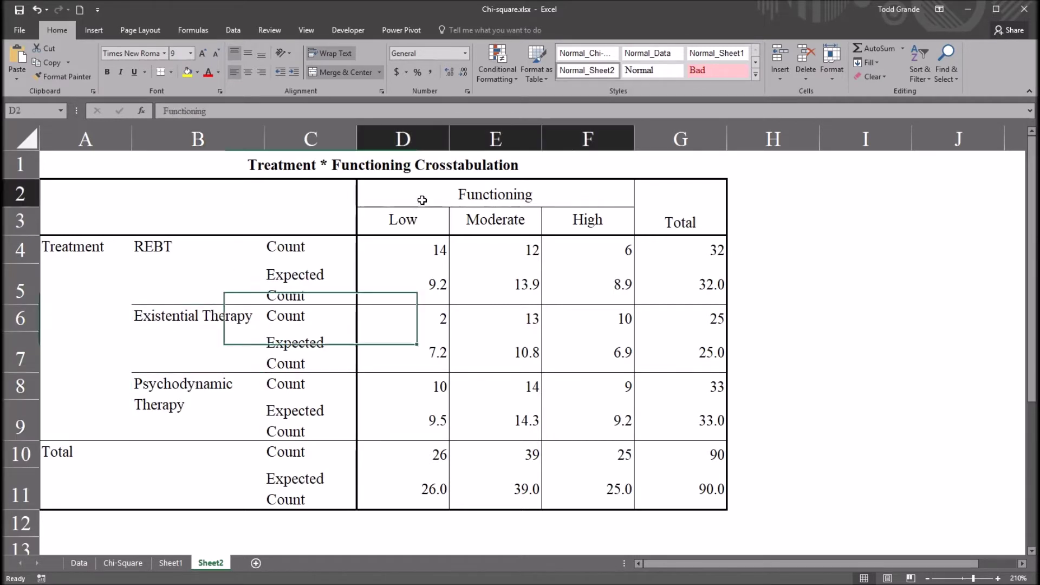
click(408, 226)
click(486, 228)
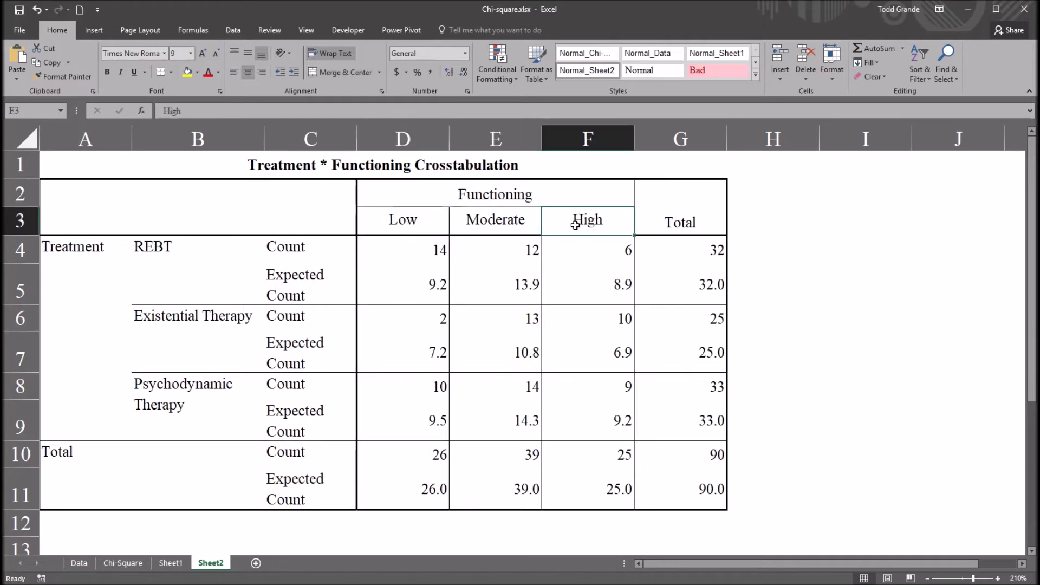
click(423, 251)
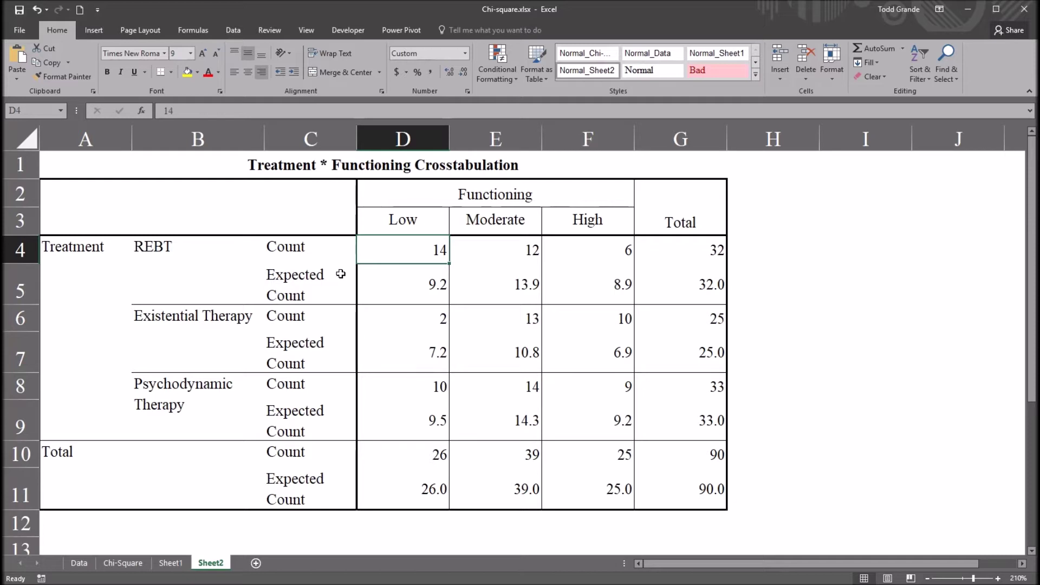
click(475, 255)
click(584, 252)
click(380, 288)
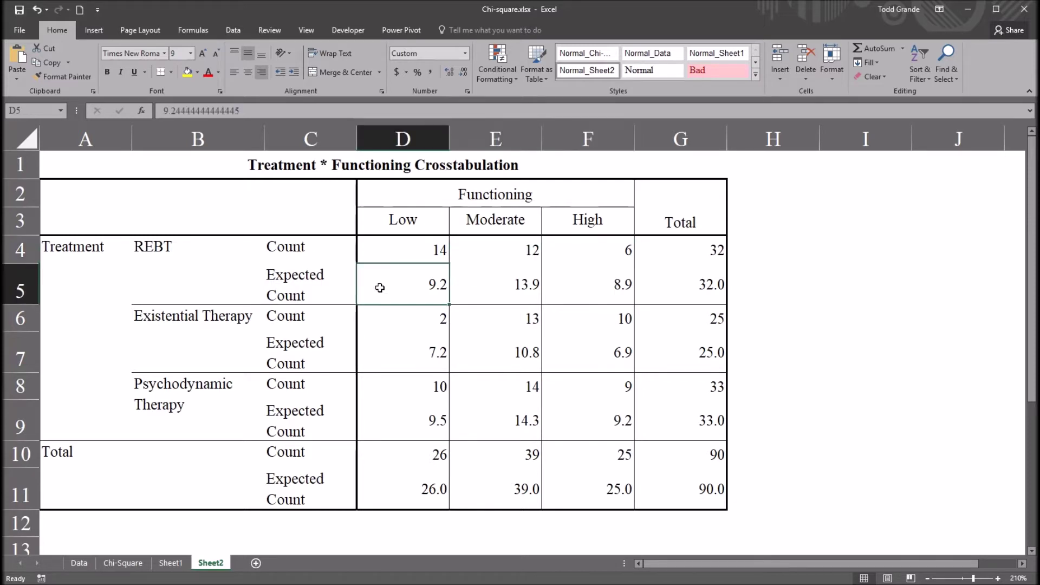
click(381, 255)
click(175, 255)
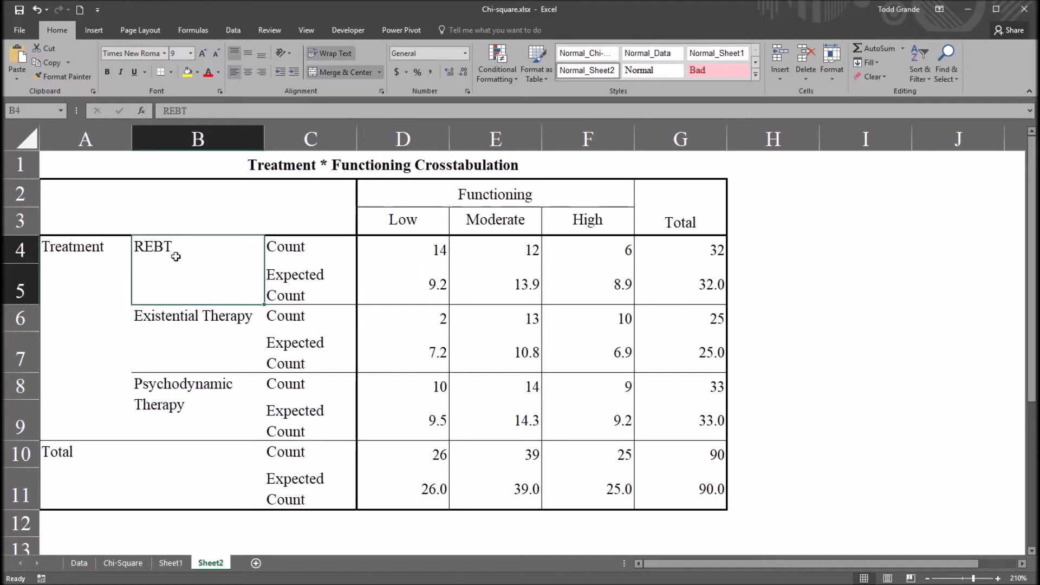
click(399, 219)
click(405, 253)
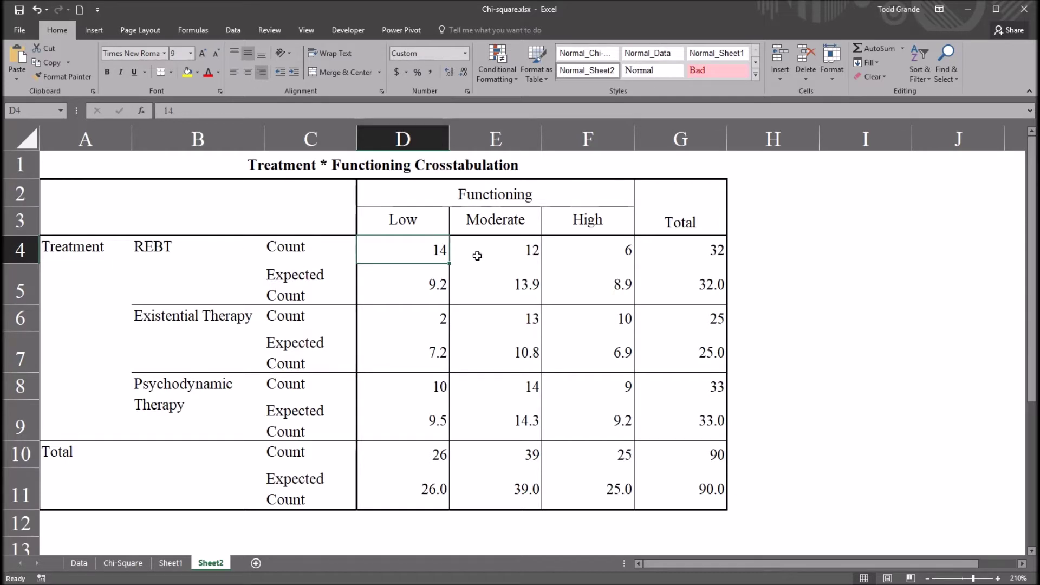
click(509, 251)
click(599, 246)
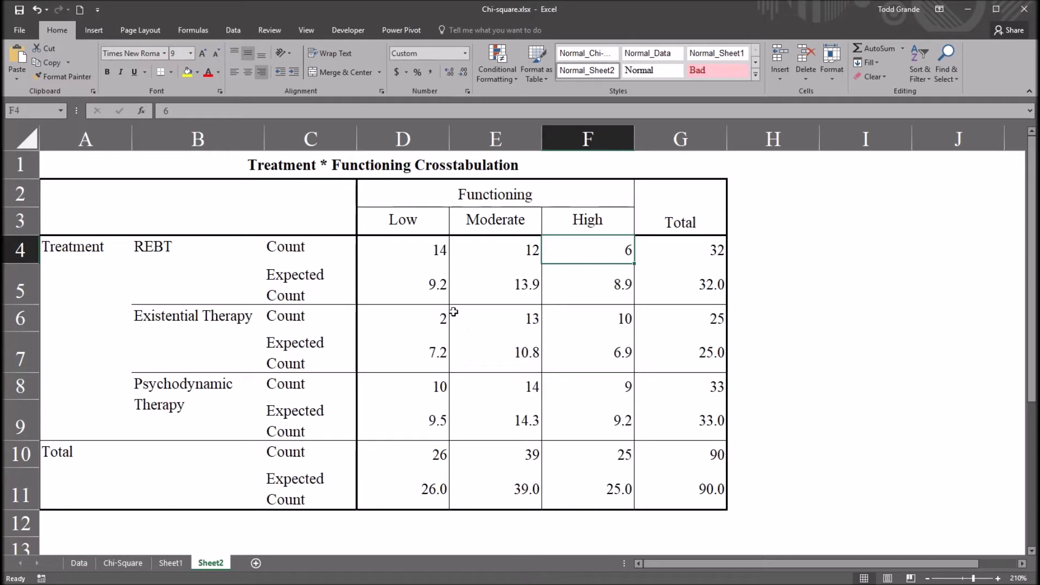
drag(401, 314, 576, 318)
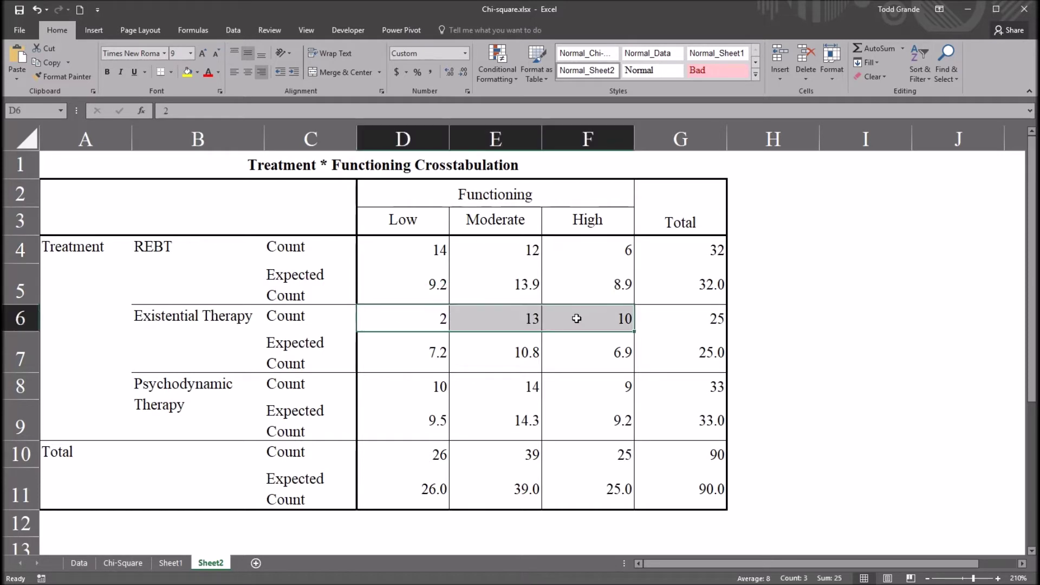
click(401, 389)
drag(465, 393, 574, 392)
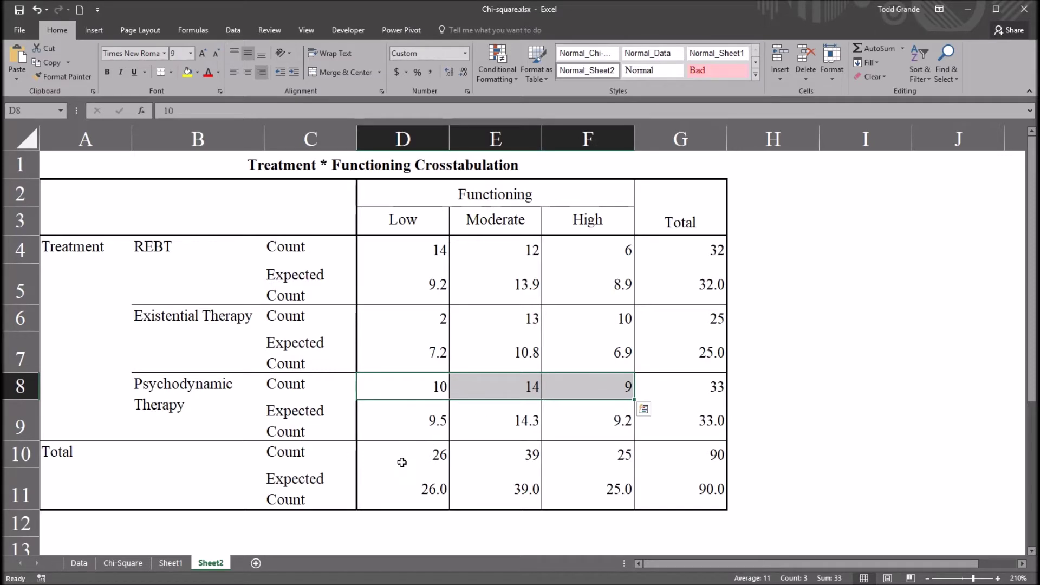
drag(400, 457, 615, 465)
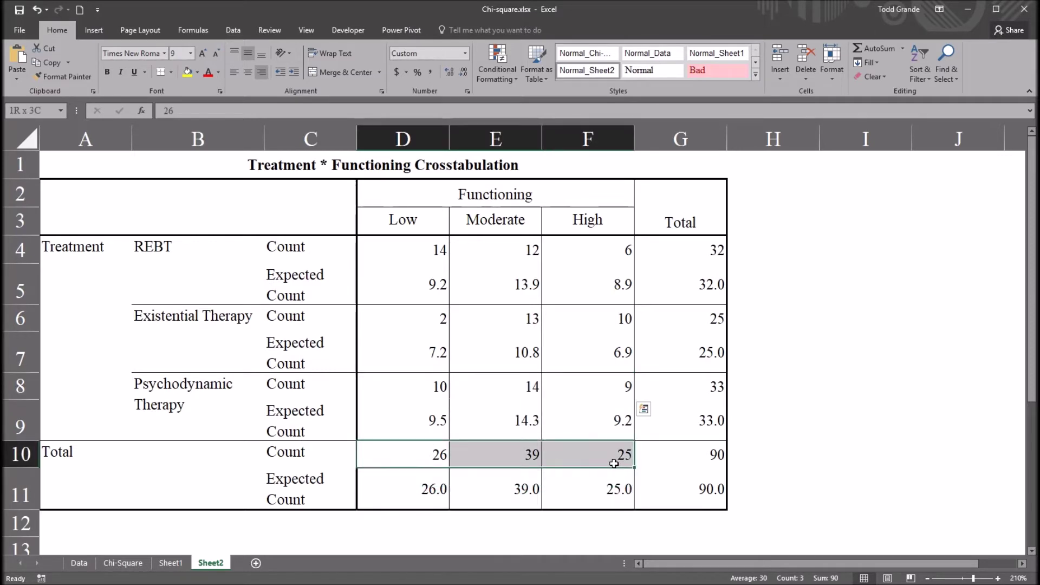
drag(656, 255, 675, 455)
click(376, 250)
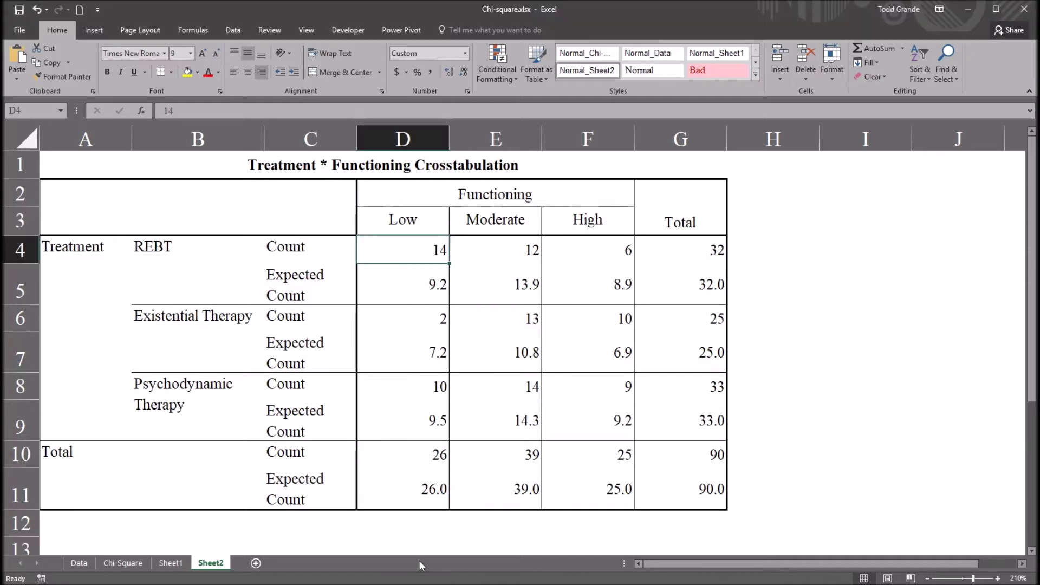
click(405, 284)
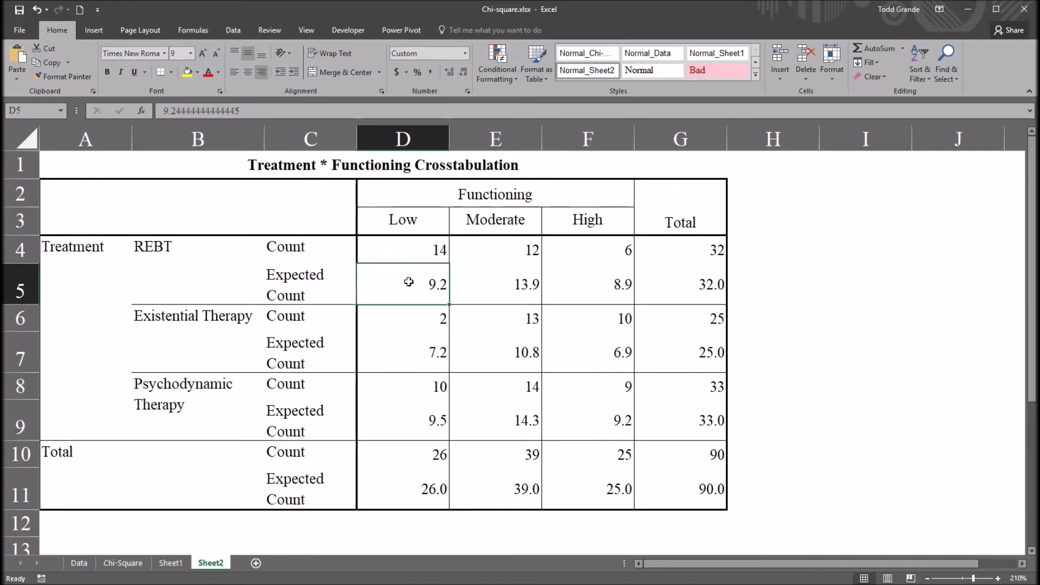
click(401, 246)
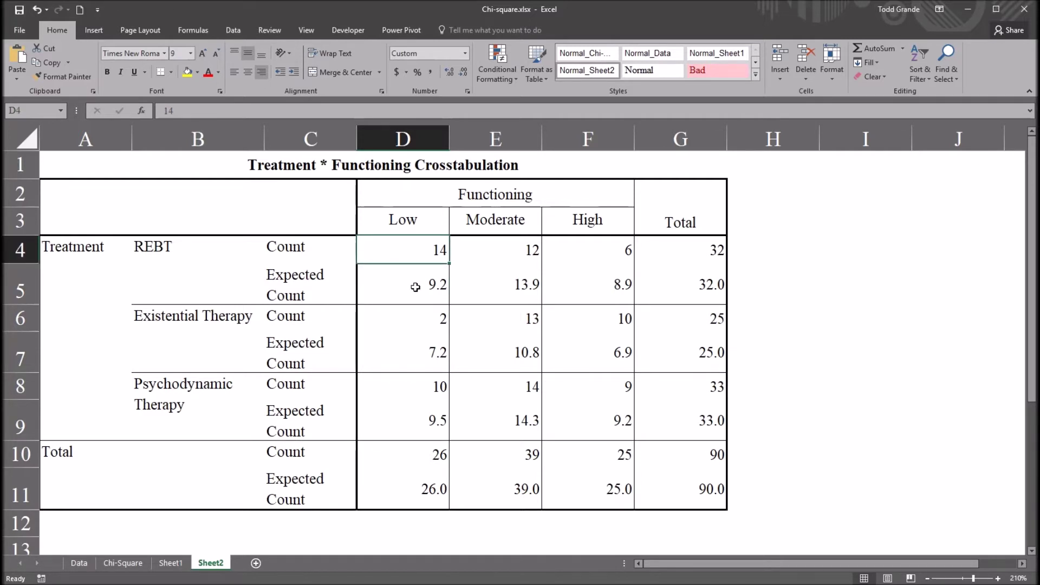
click(415, 287)
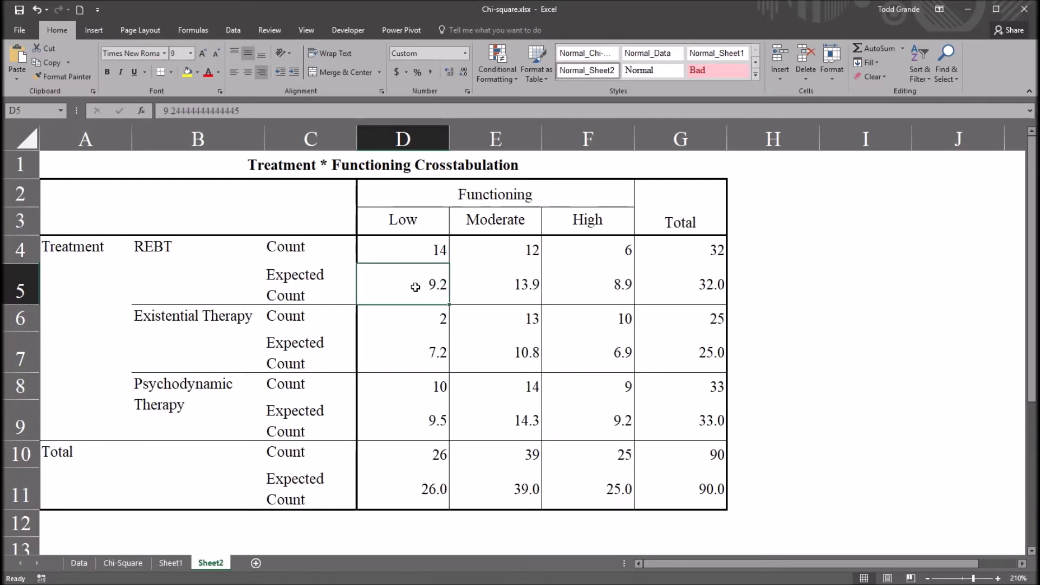
click(404, 253)
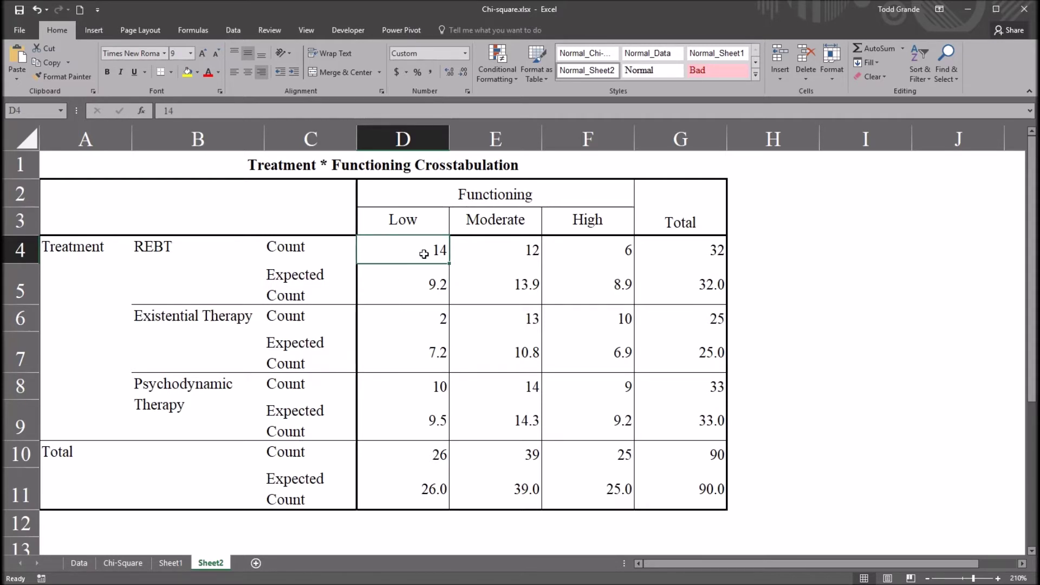
click(408, 293)
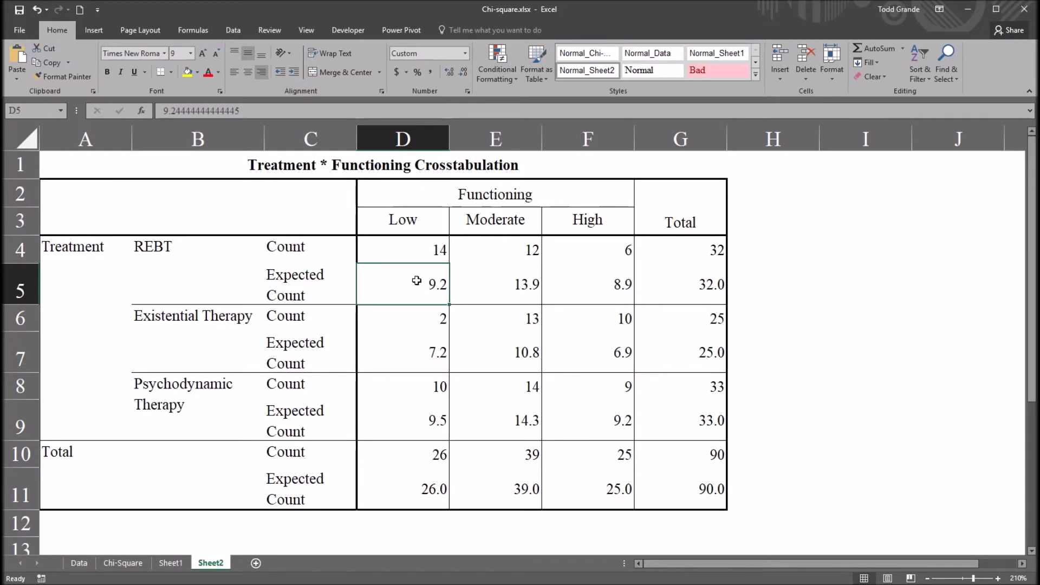
drag(445, 288, 558, 290)
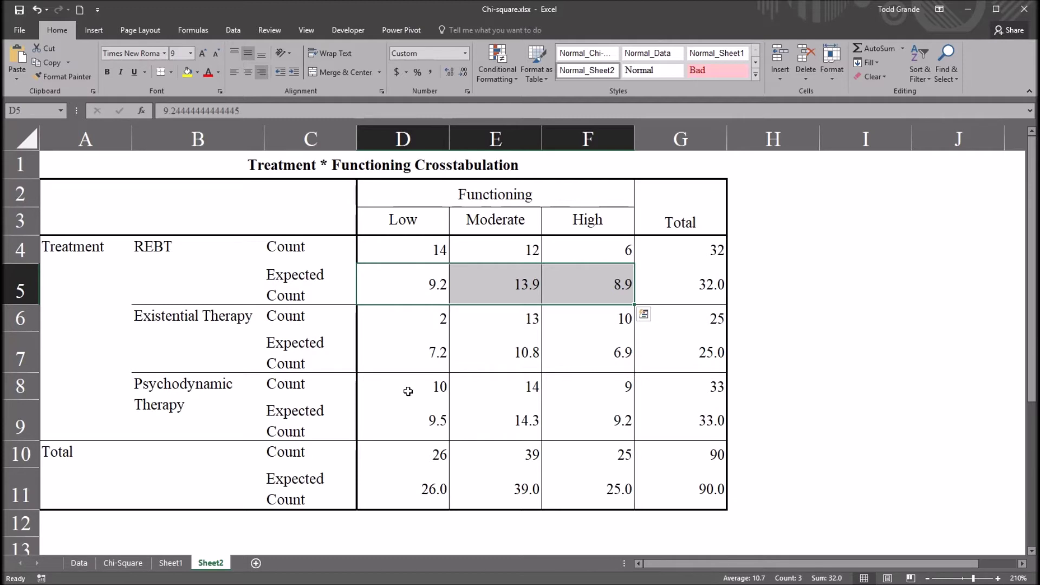
drag(410, 355, 552, 358)
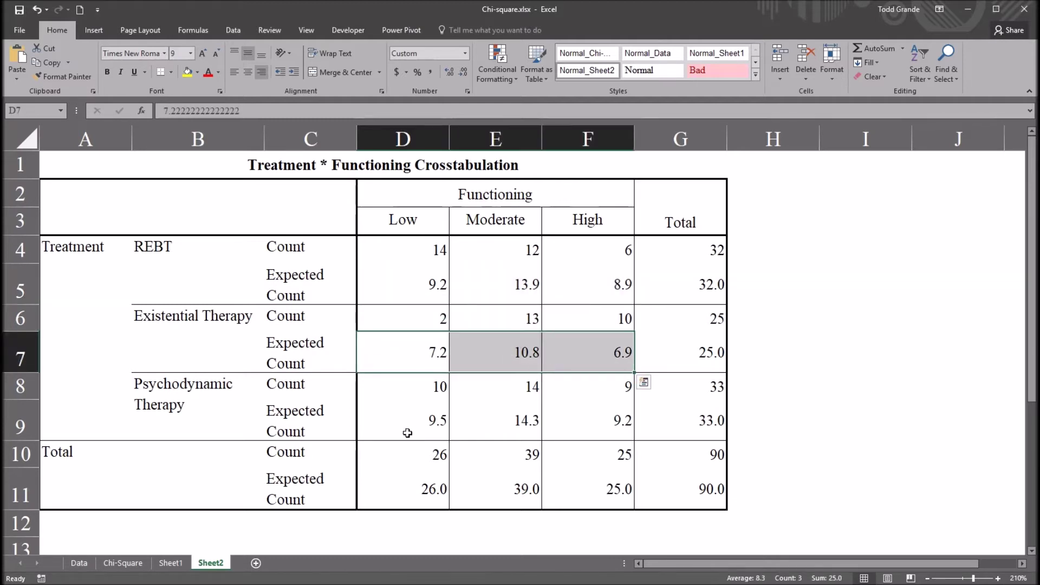
click(443, 429)
drag(443, 429, 567, 432)
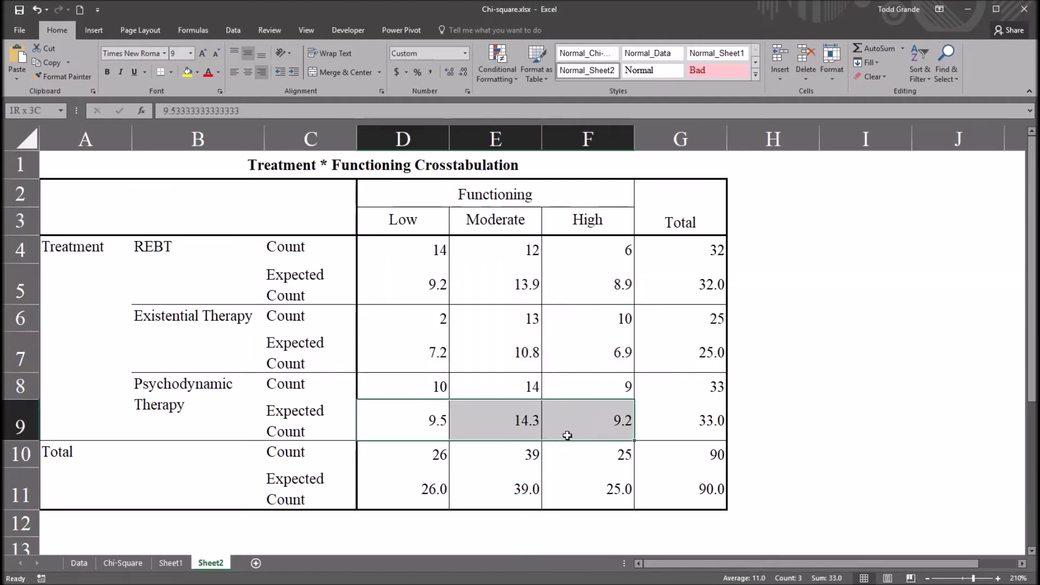
click(402, 257)
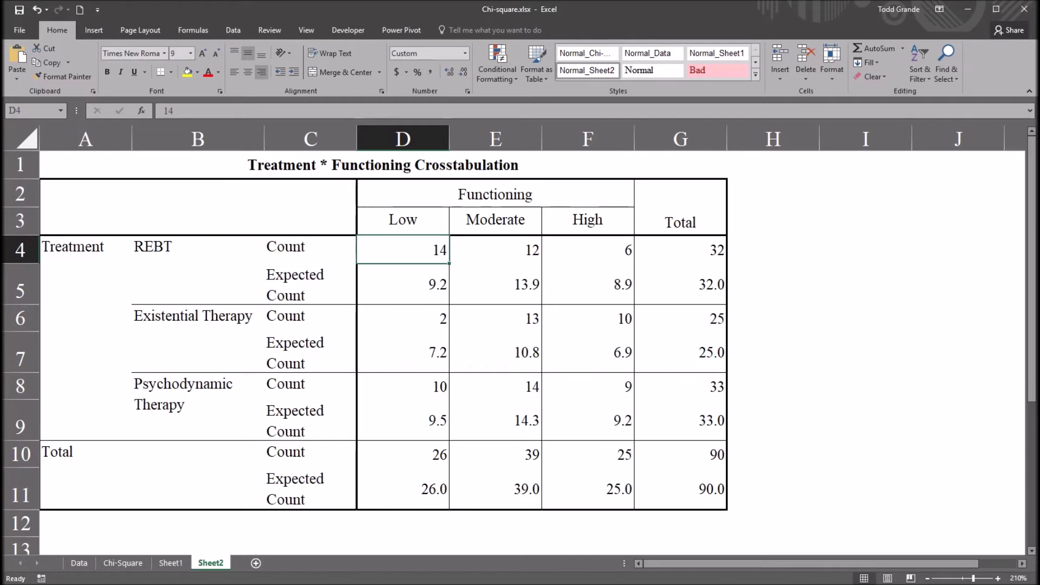
click(405, 583)
click(405, 574)
drag(209, 190, 655, 488)
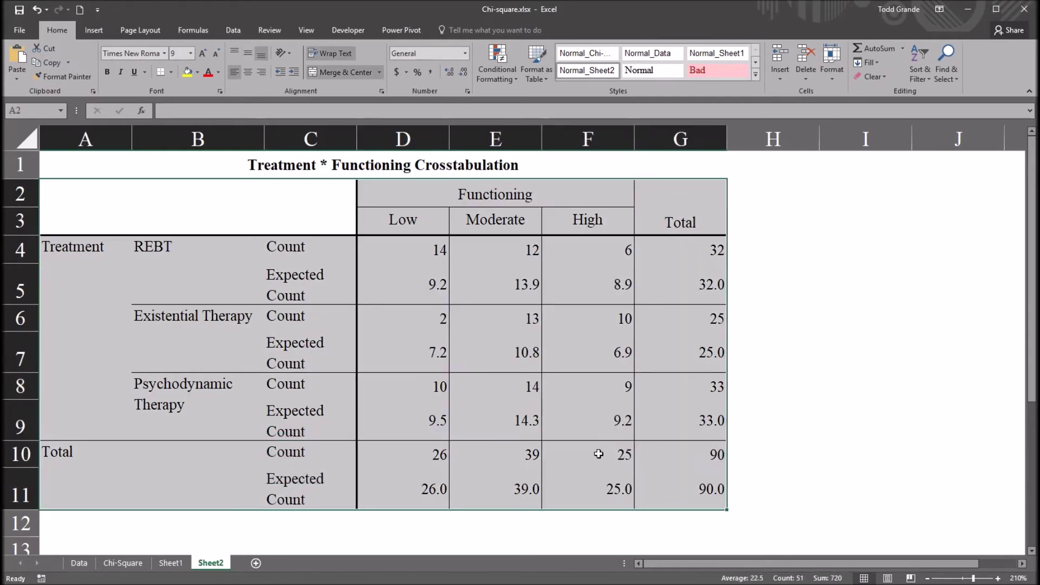
click(404, 240)
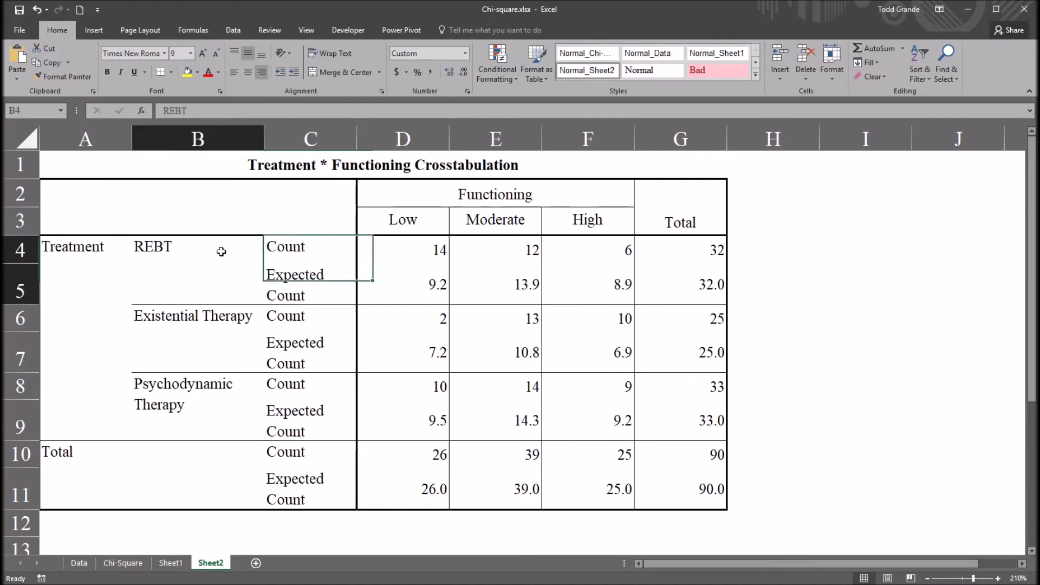
drag(220, 248, 239, 397)
drag(390, 225, 588, 222)
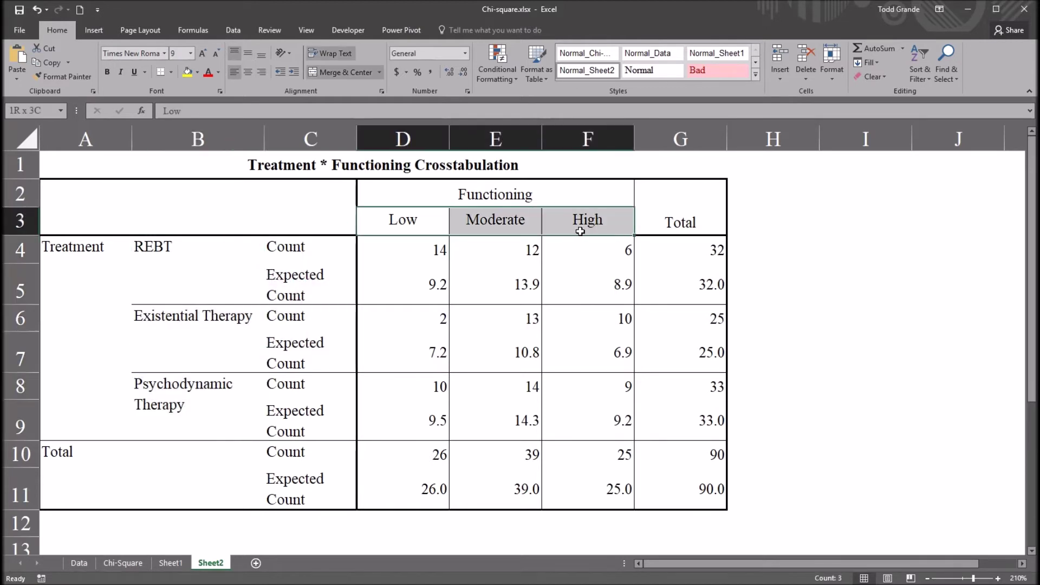
click(431, 251)
click(532, 257)
click(564, 258)
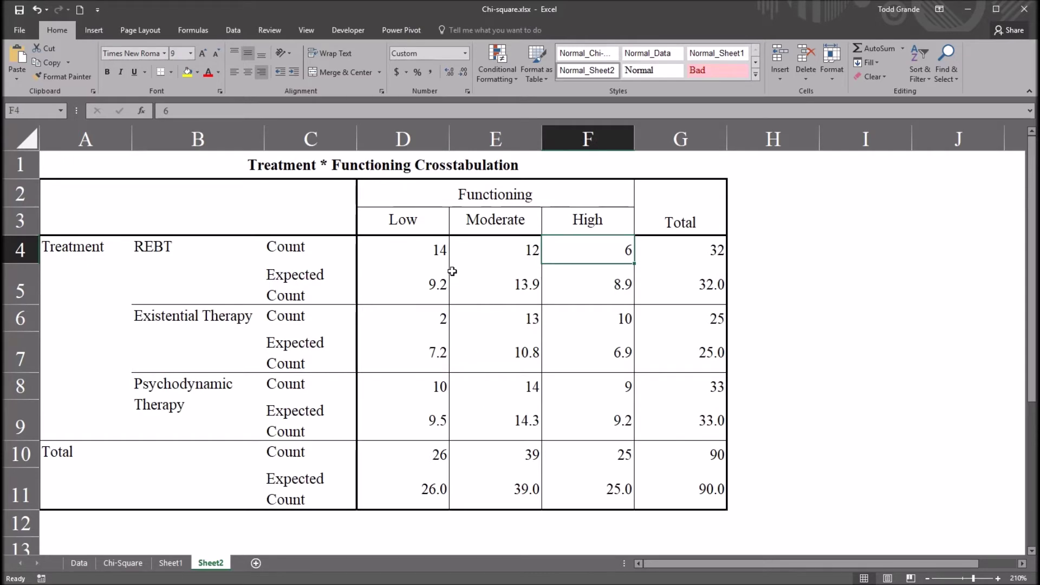
click(403, 255)
drag(399, 251, 548, 254)
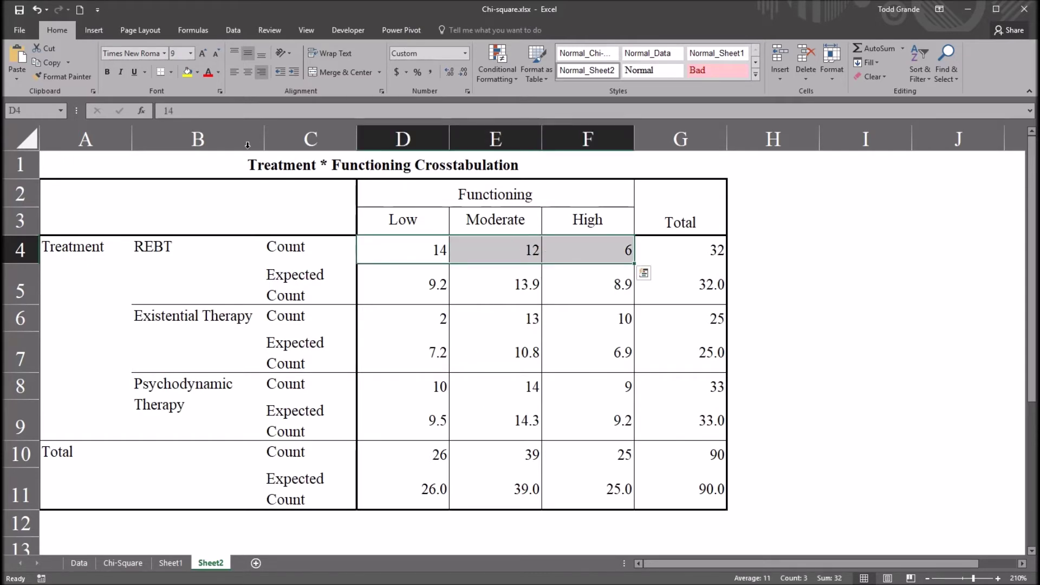
click(187, 72)
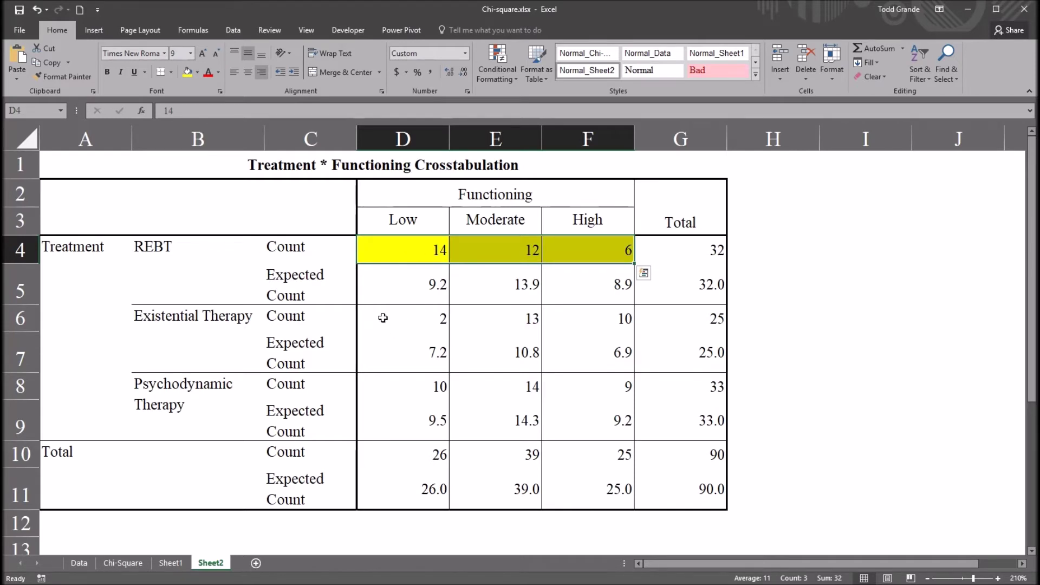
drag(382, 318, 576, 323)
click(188, 72)
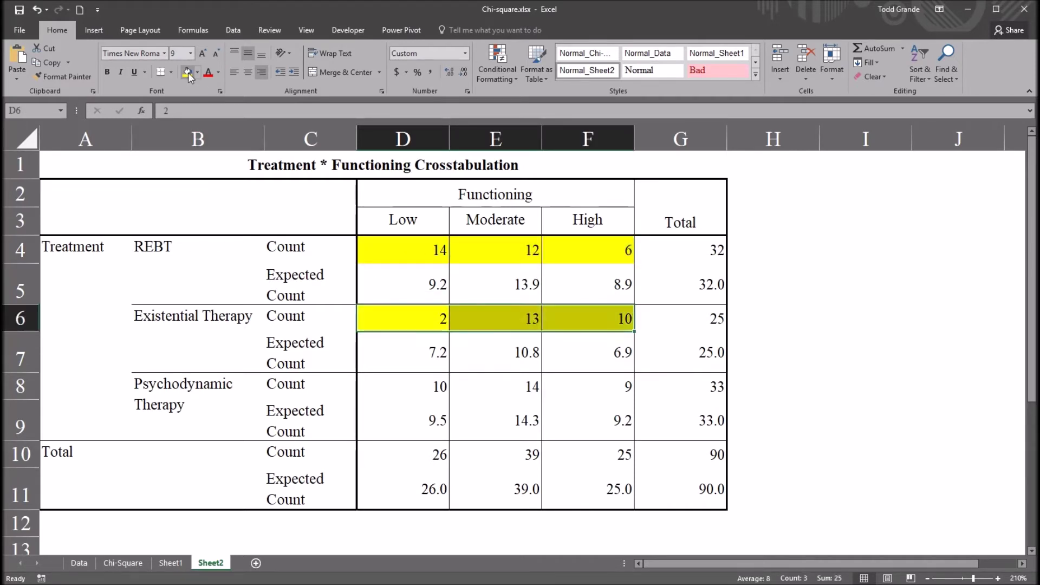
click(424, 388)
drag(424, 388, 590, 393)
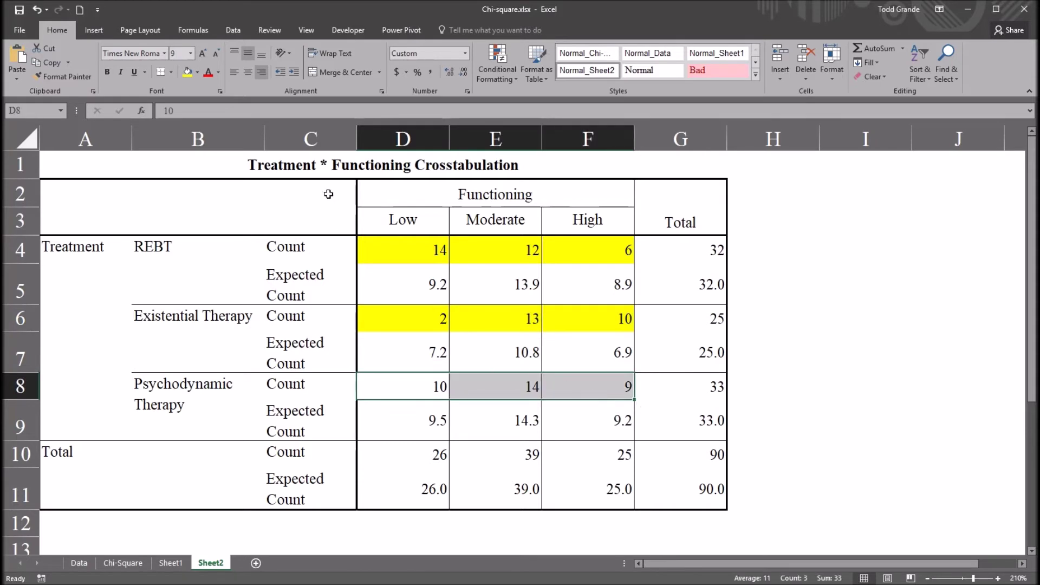
click(187, 73)
drag(411, 455, 548, 455)
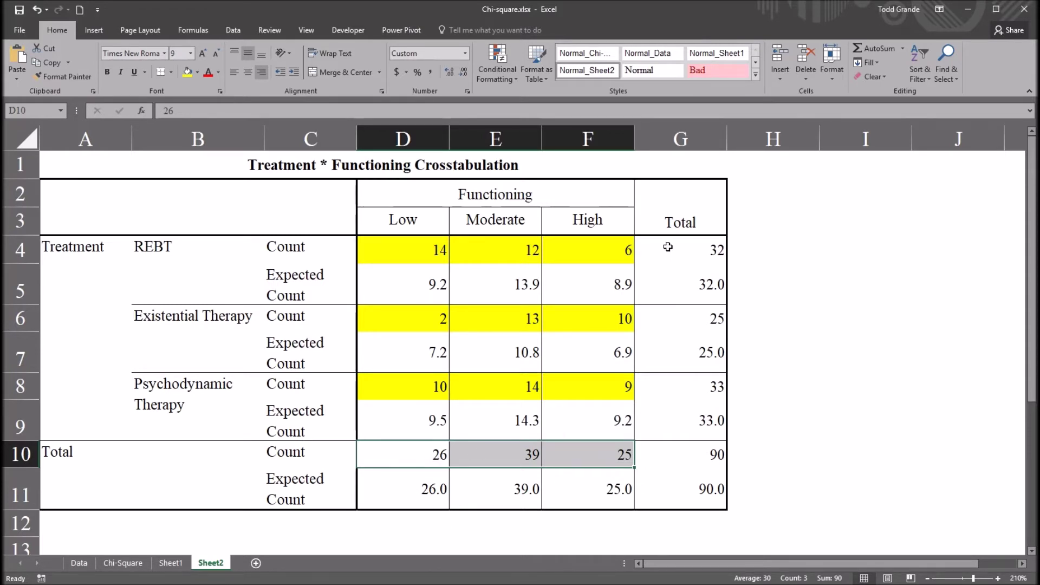
drag(669, 247, 687, 465)
click(400, 466)
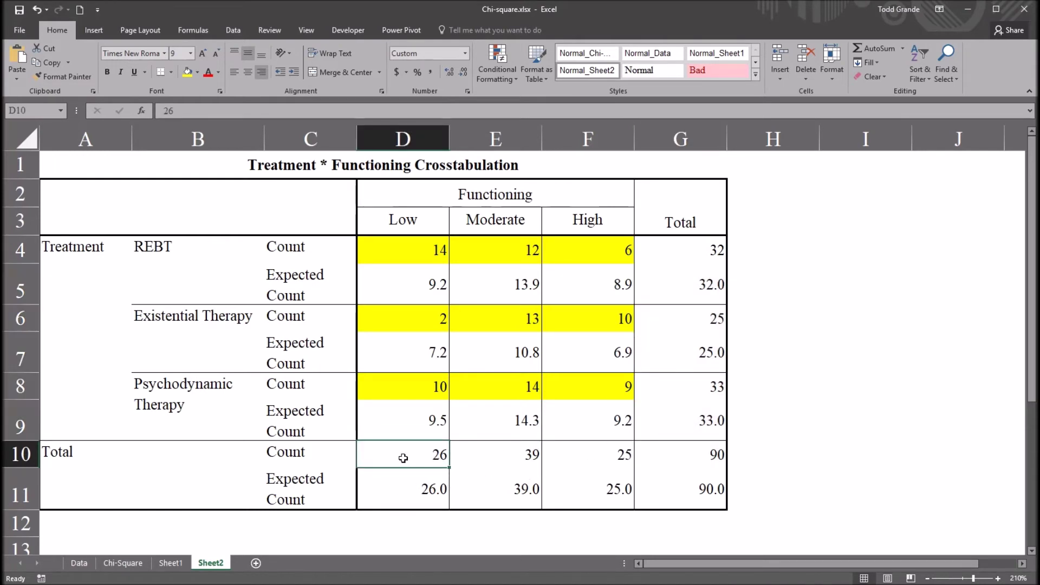
click(497, 460)
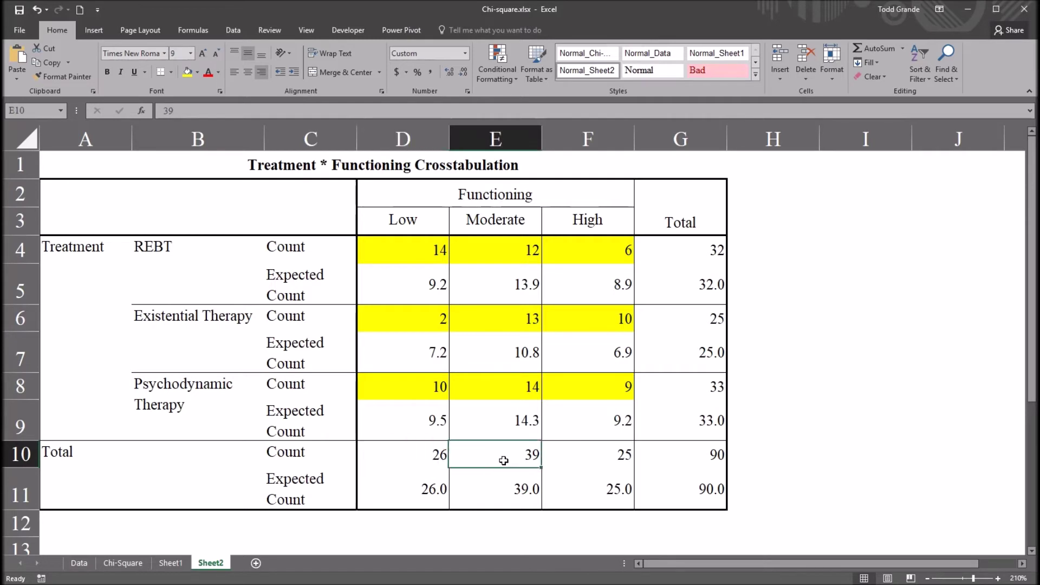
click(410, 463)
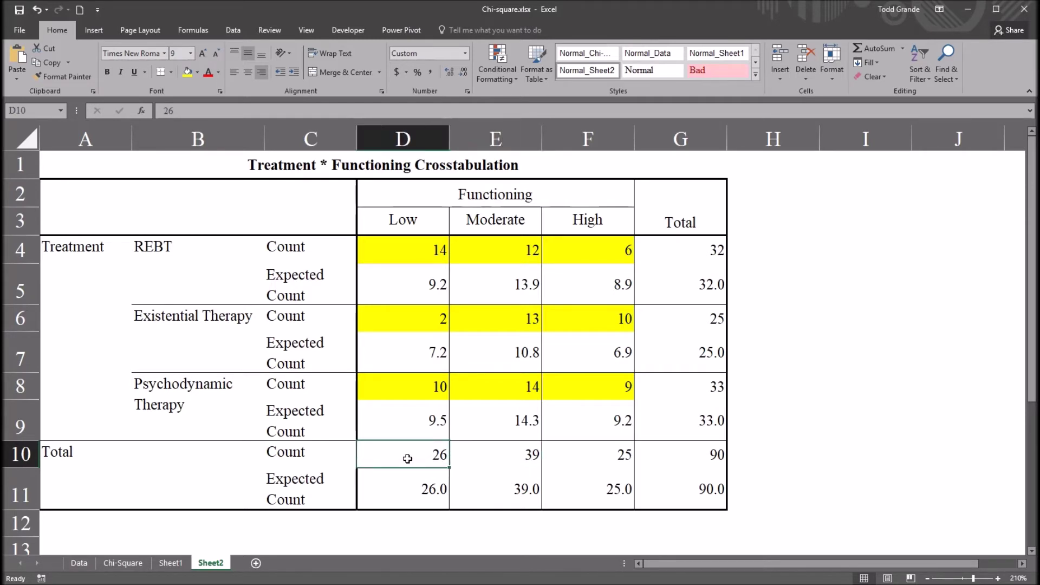
drag(403, 222, 405, 456)
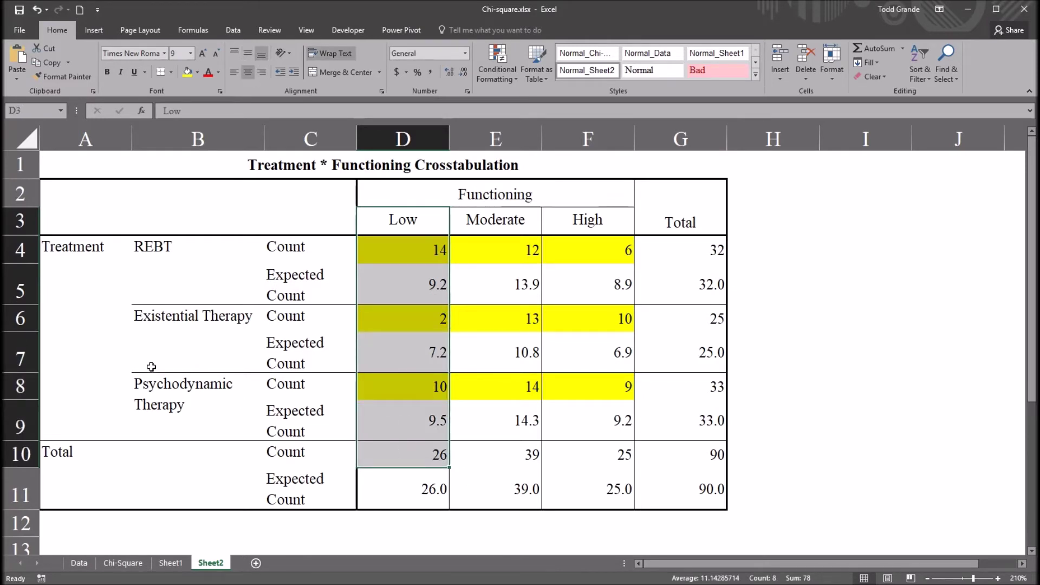
click(395, 461)
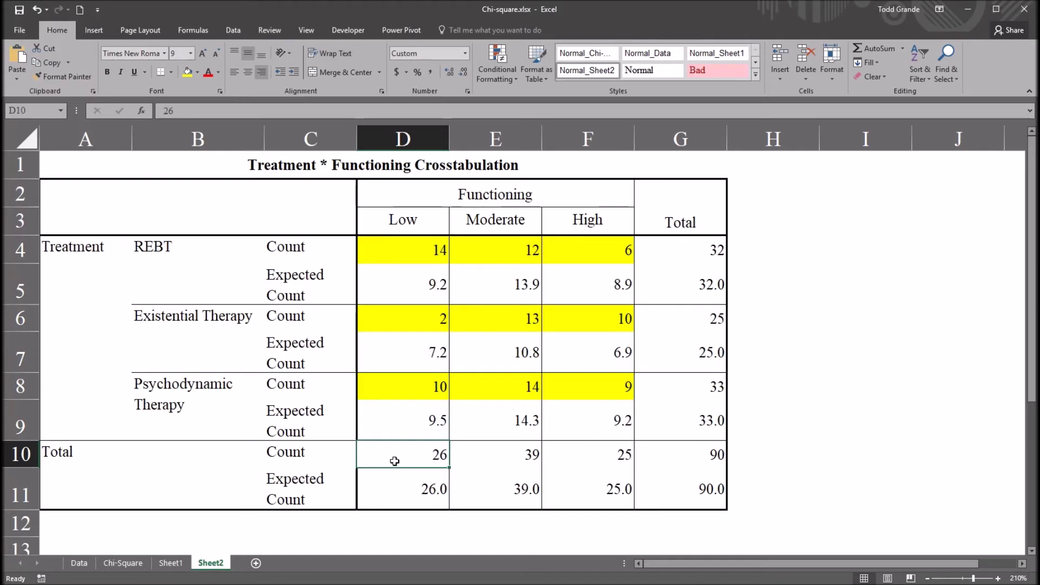
click(391, 489)
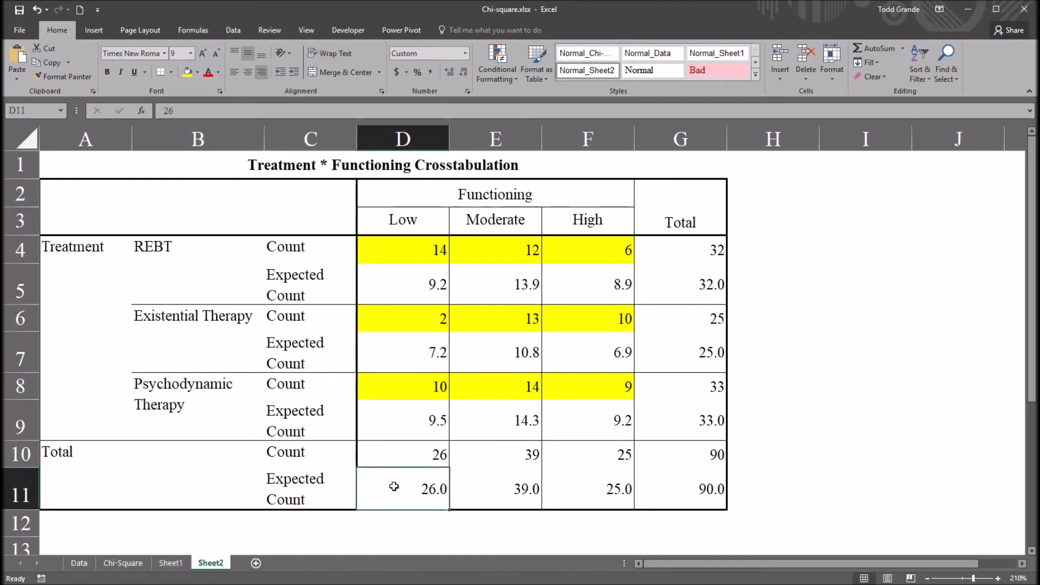
click(496, 455)
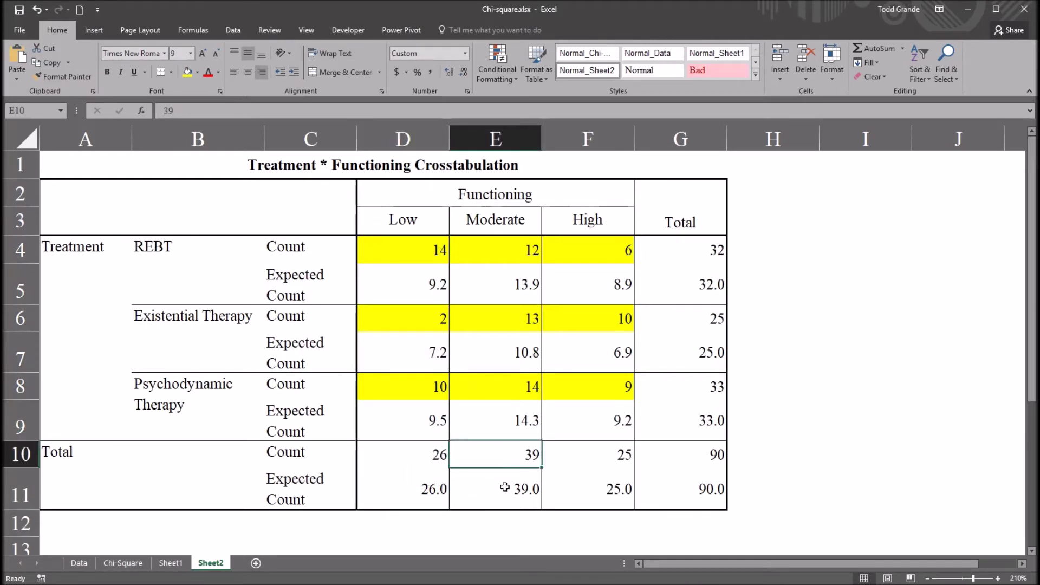
click(579, 459)
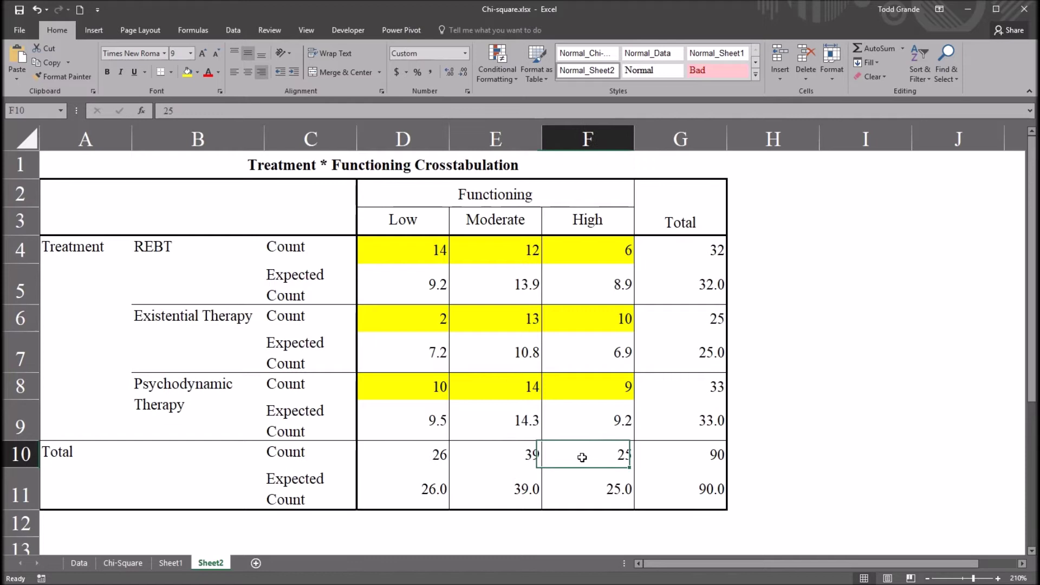
click(681, 250)
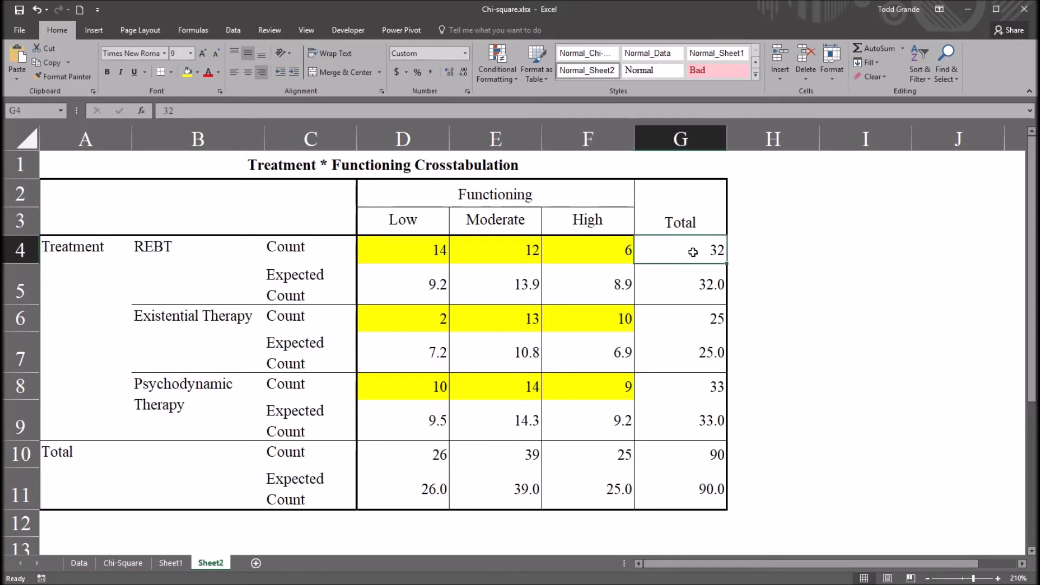
drag(678, 222, 685, 317)
click(682, 252)
drag(399, 250, 558, 254)
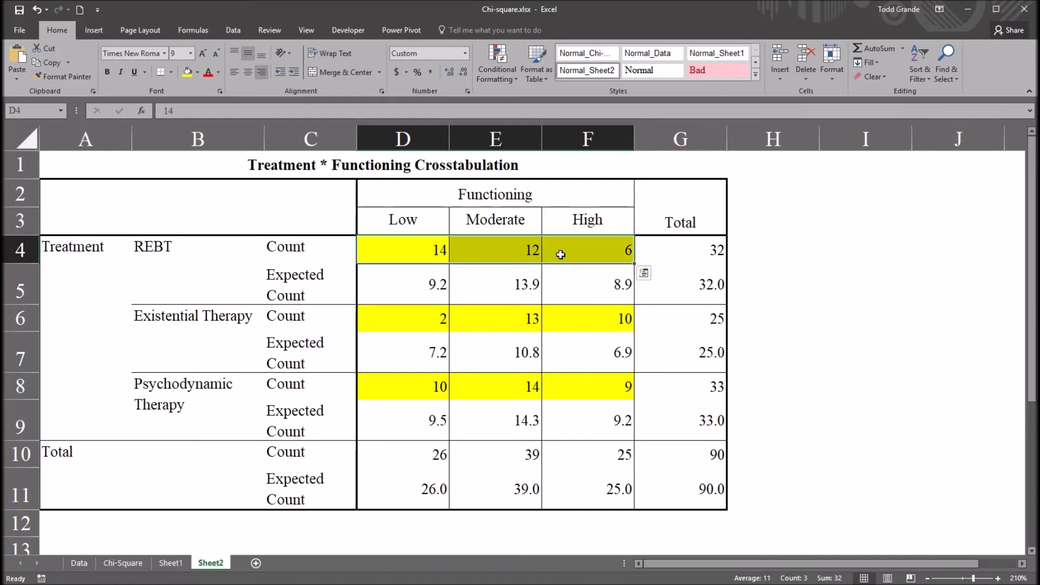
click(659, 251)
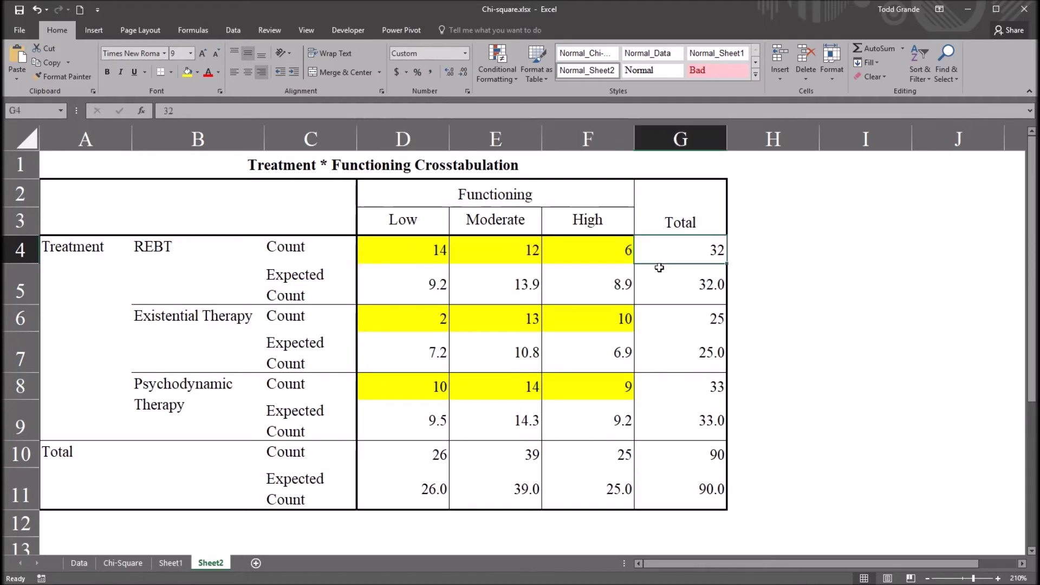
click(665, 289)
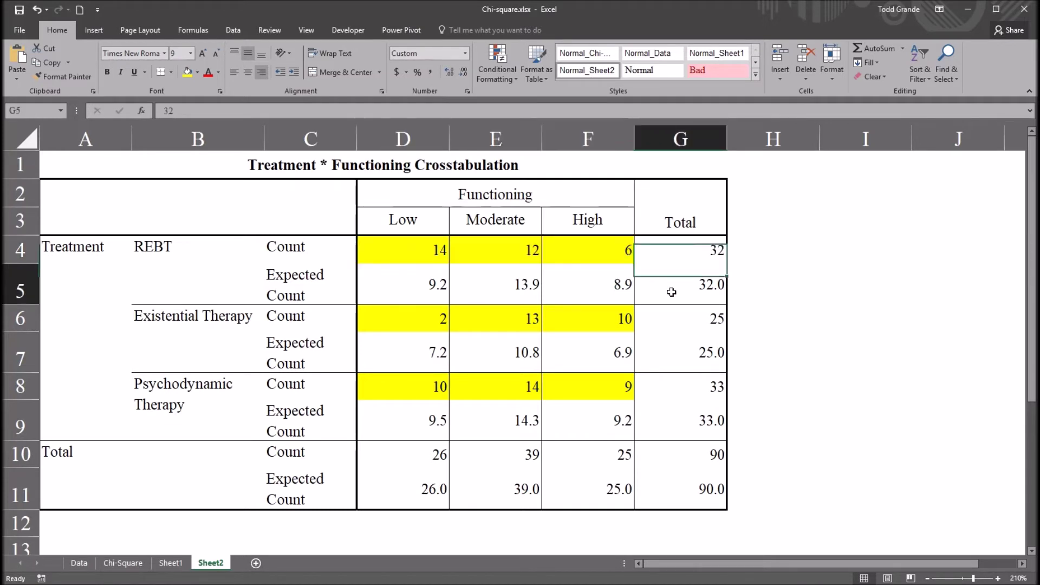
click(668, 259)
click(699, 457)
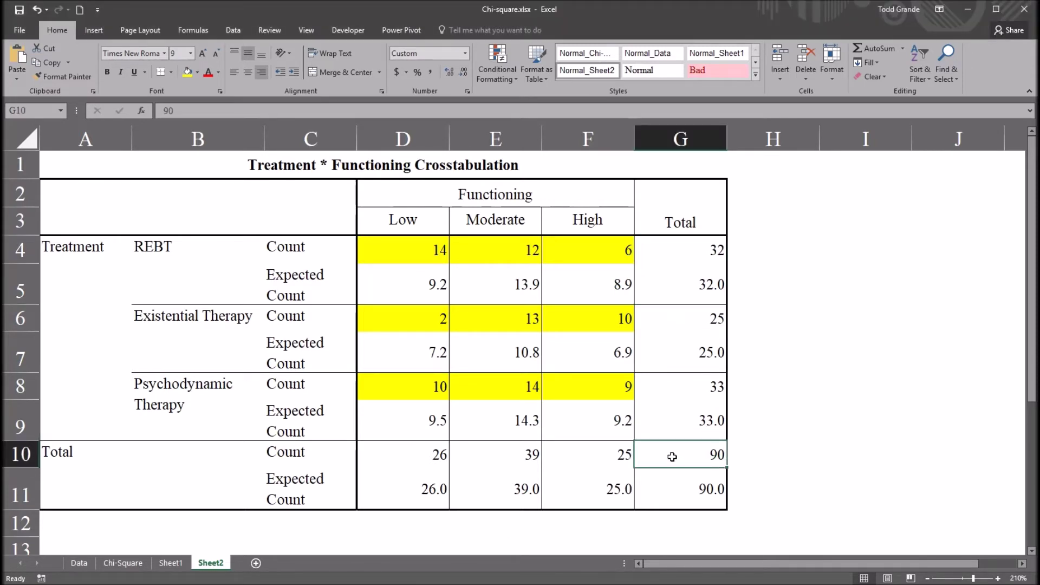
click(691, 489)
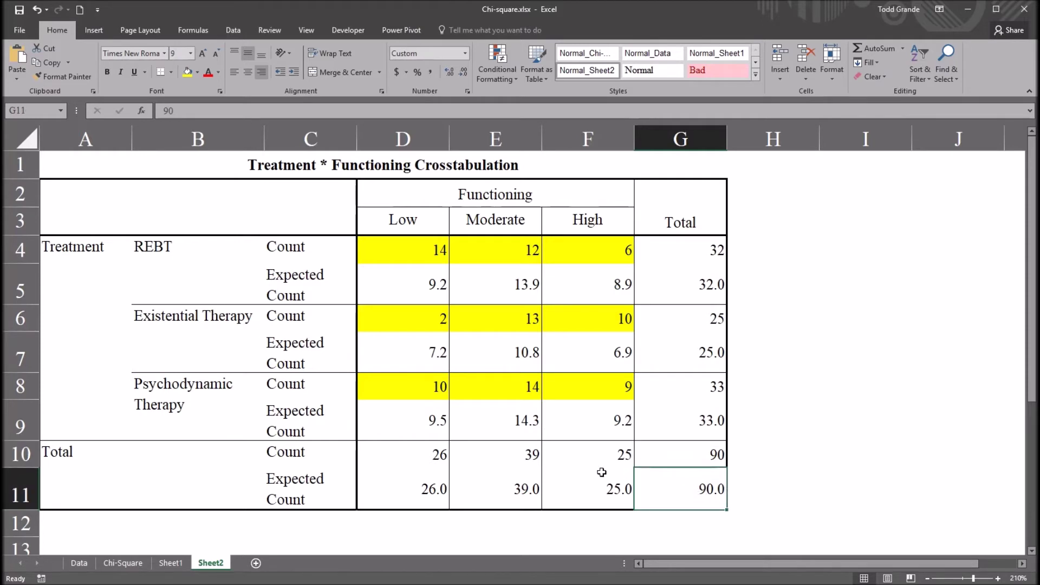
click(405, 287)
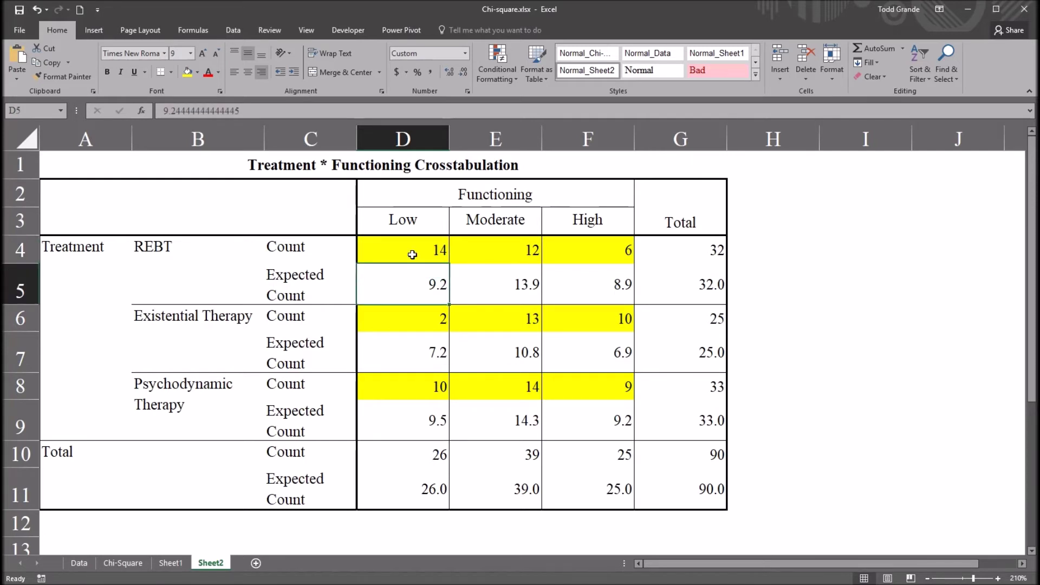
click(412, 255)
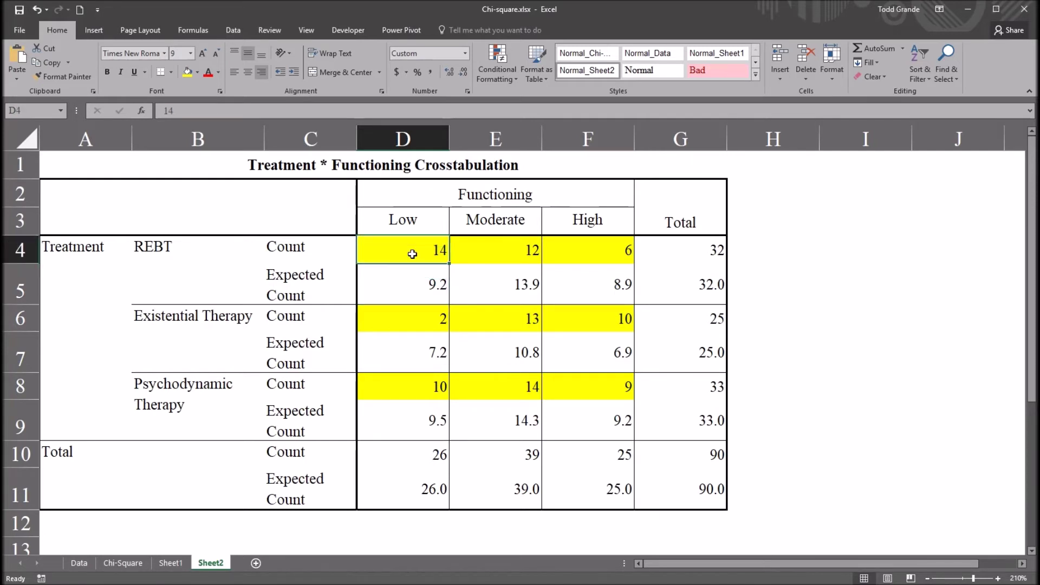
click(504, 291)
click(498, 254)
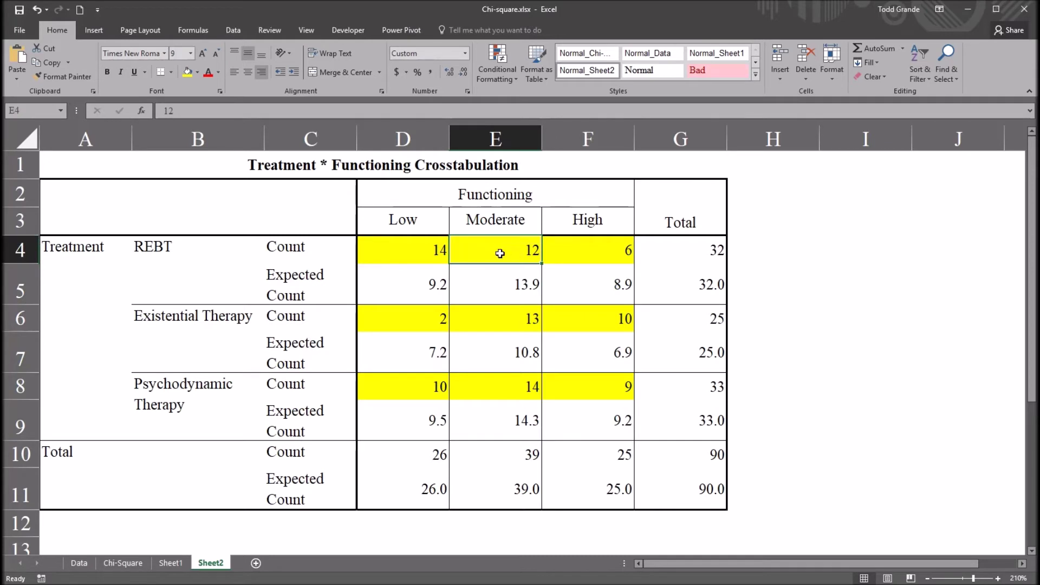
click(418, 283)
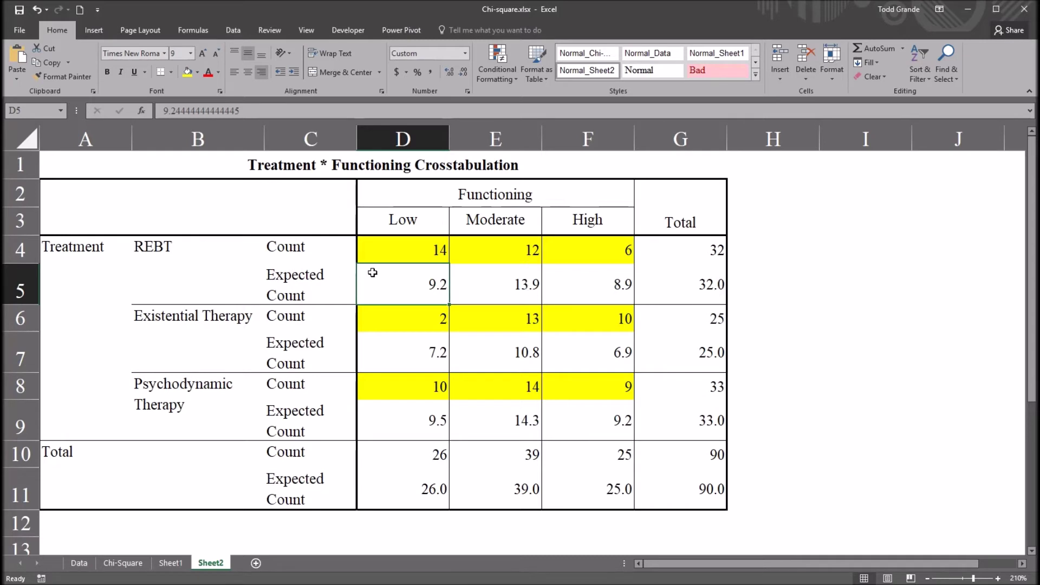
Begin a formula in H5 that references REBT's row total in G4
key(Right)
key(Right)
key(Right)
key(Right)
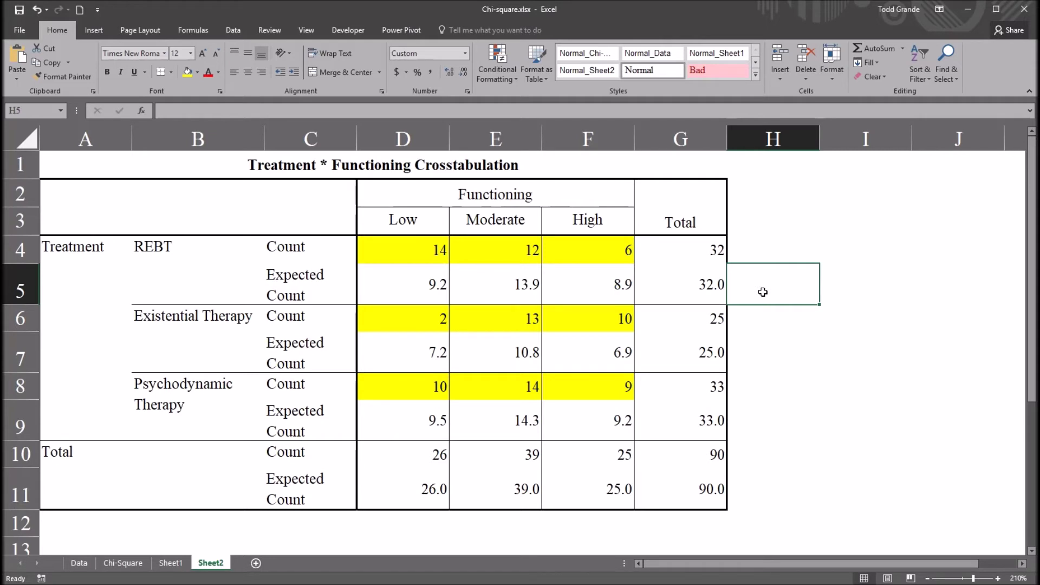
text(=)
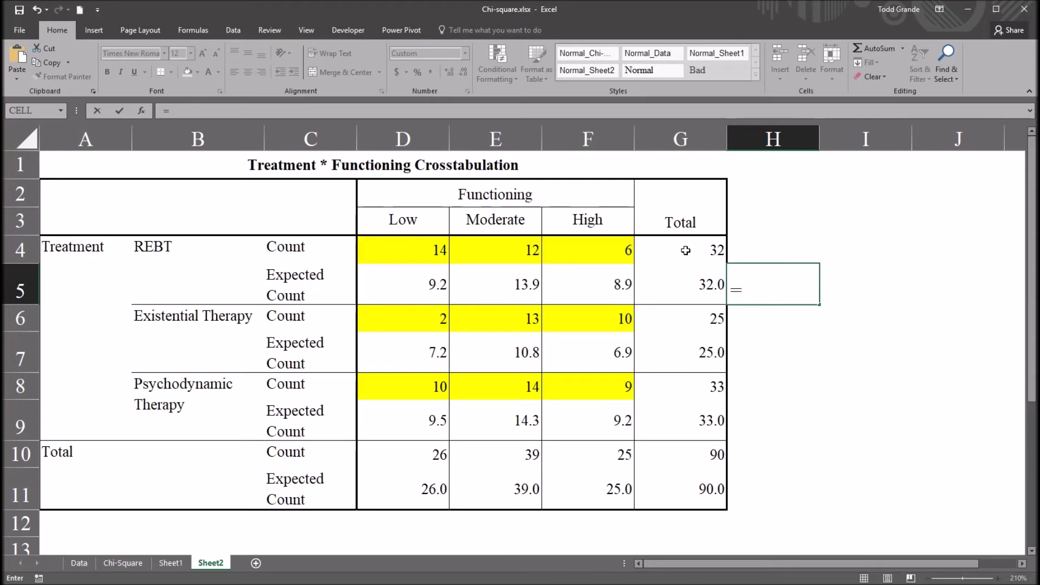
click(685, 250)
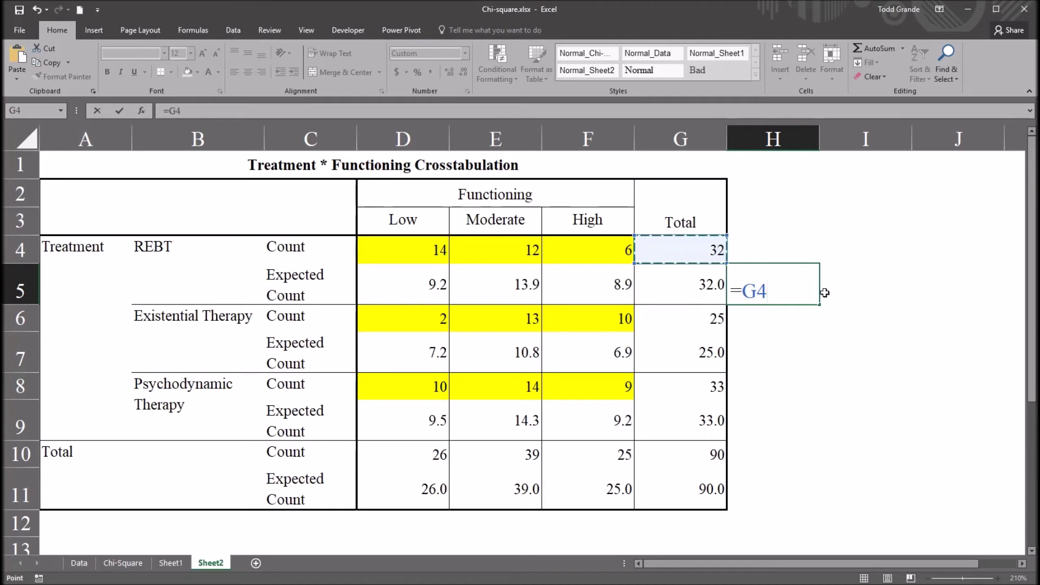
Lock the column as $G4 and multiply it by the Low column total D10
click(741, 291)
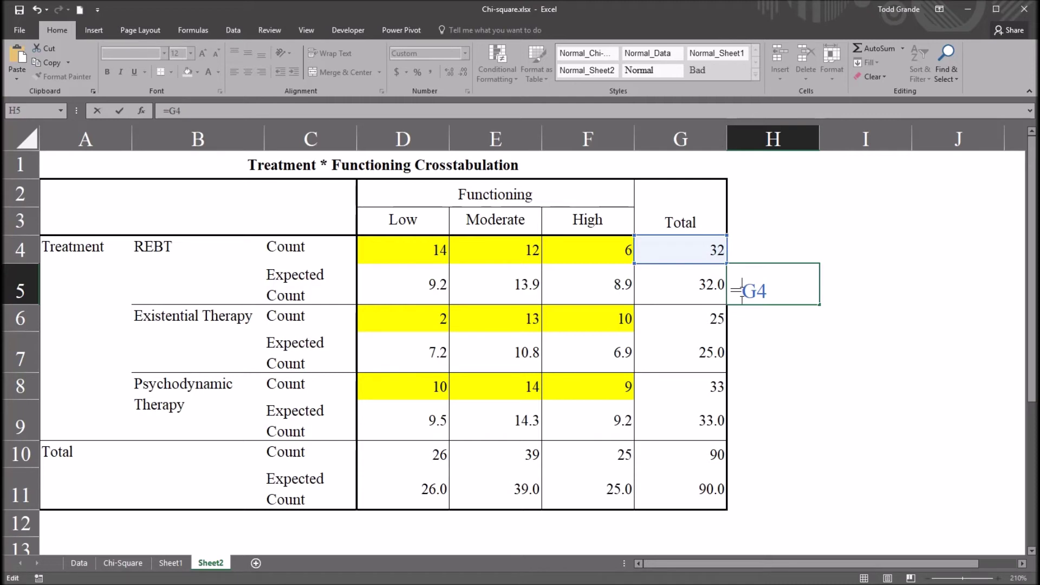
text($G4)
text(*)
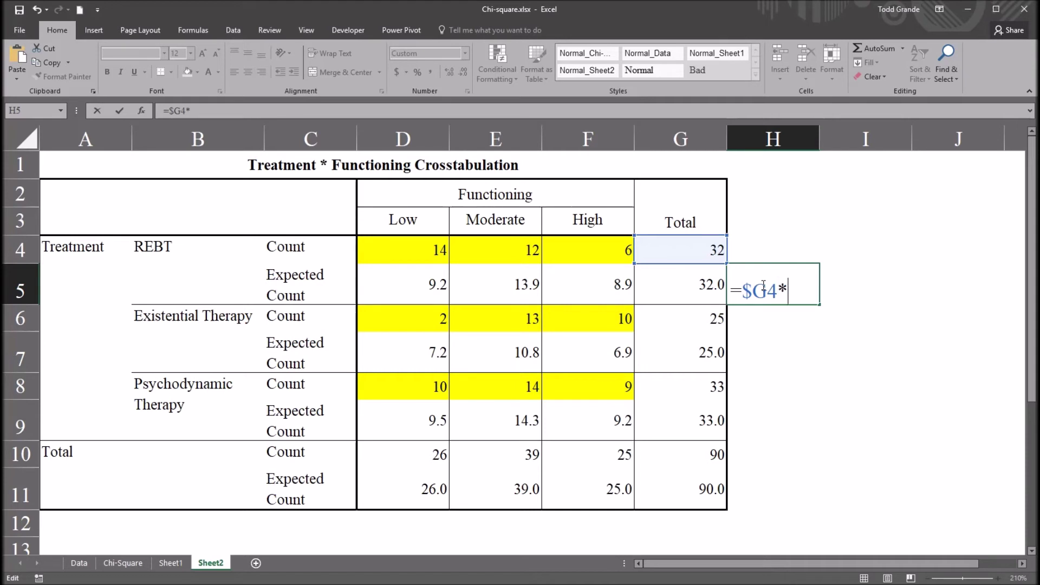
click(405, 458)
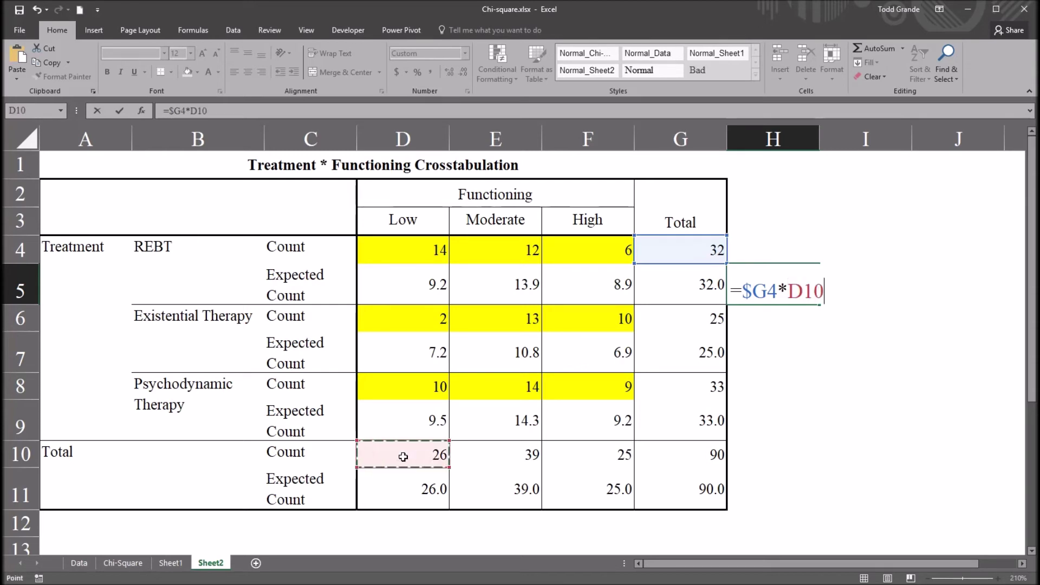
Lock D10's row as D$10 and bracket the product as ($G4*D$10)/
click(804, 291)
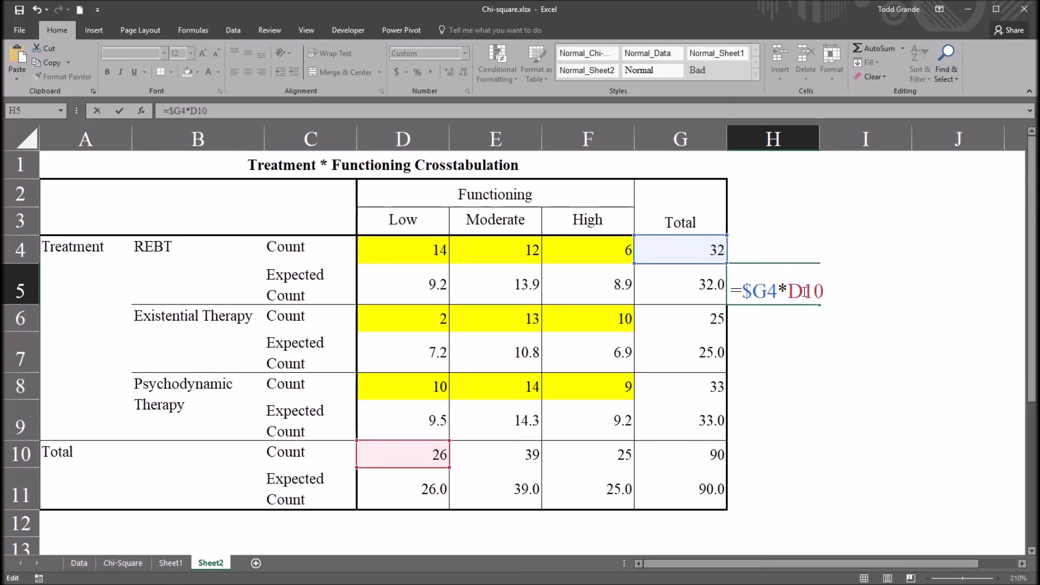
text($)
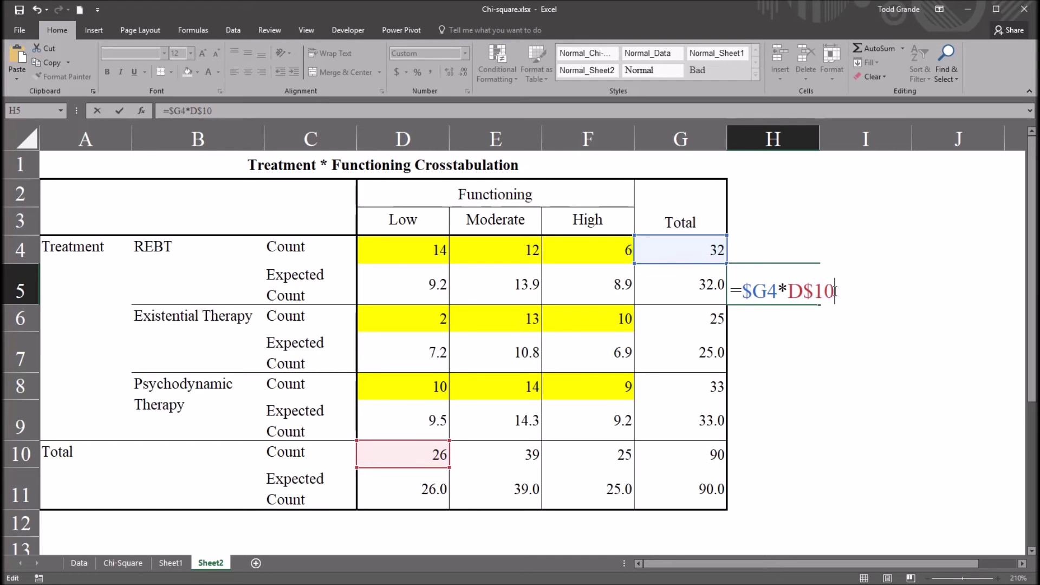
key(Home)
key(Right)
text(()
key(End)
text())
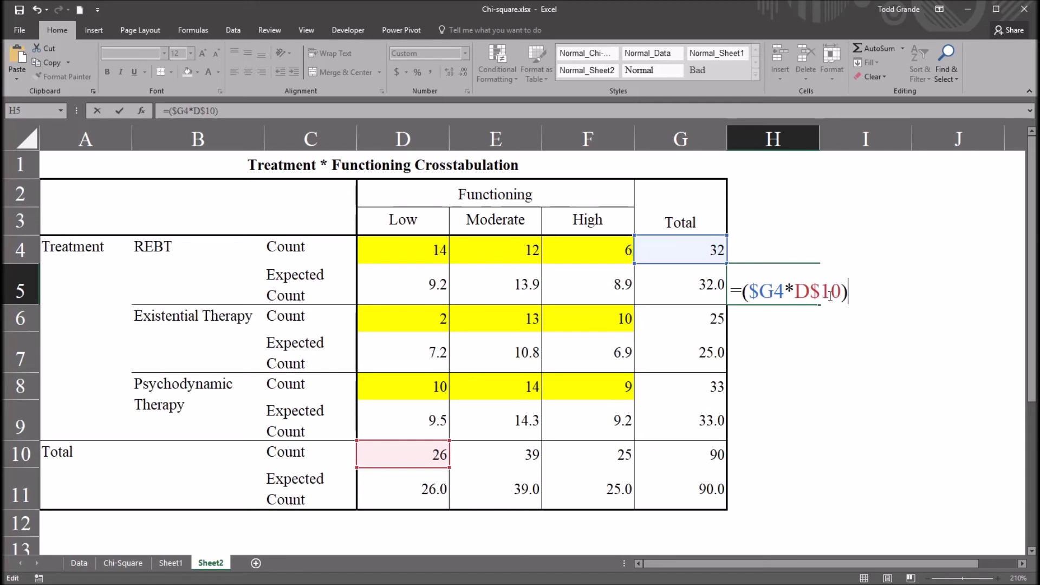
text(/)
Divide by the fixed grand total $G$10 and commit, giving 9.24
click(682, 458)
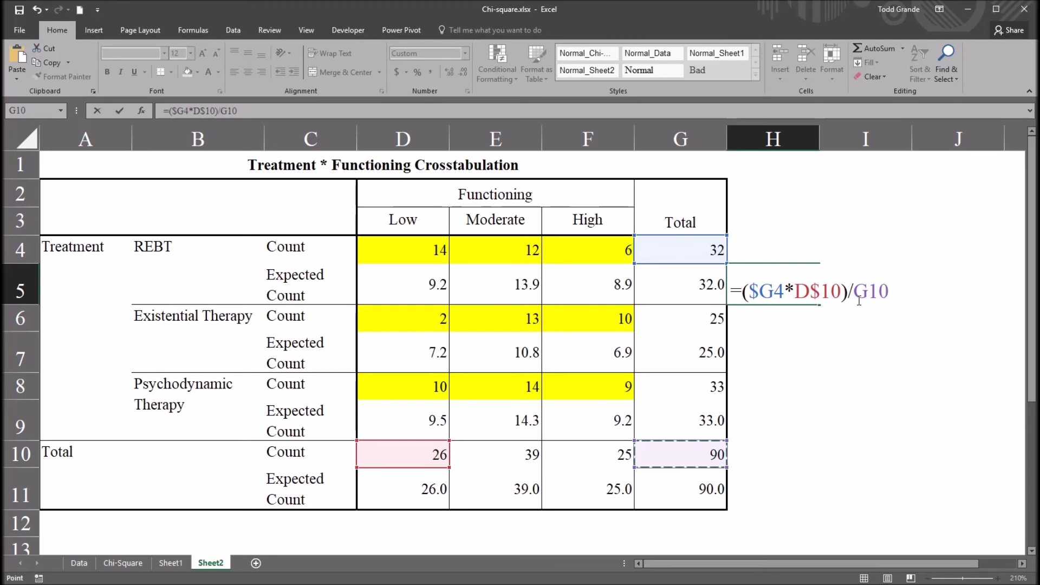
key(F4)
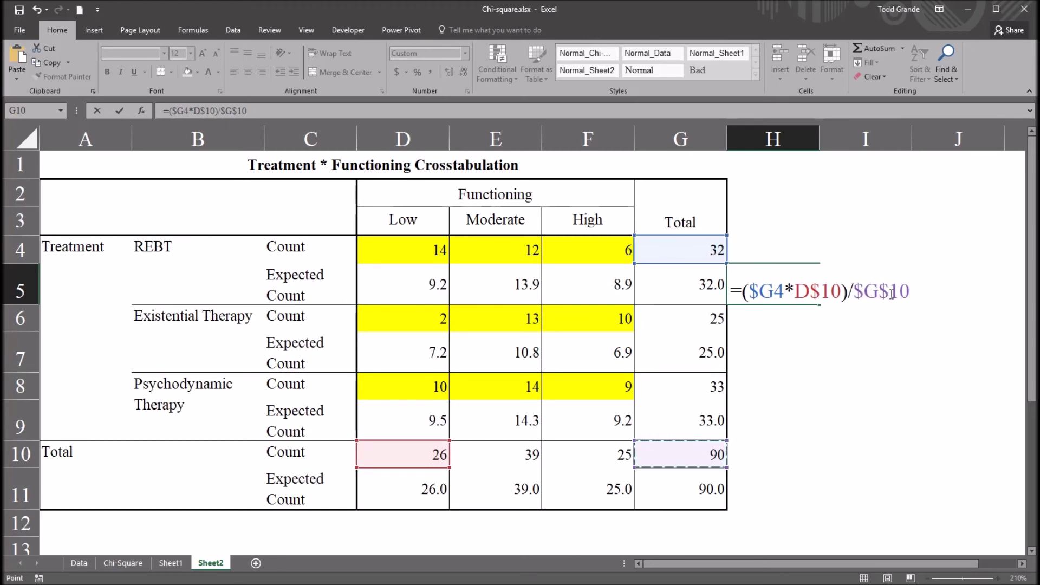
key(Return)
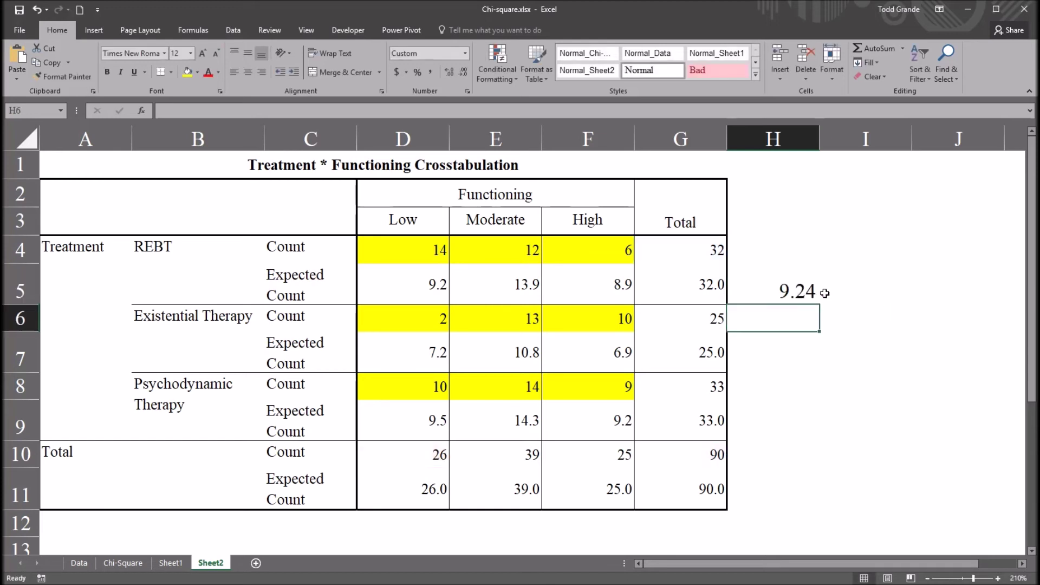
Fill H5's formula across to J5, giving 13.87 for Moderate and 8.89 for High
click(791, 296)
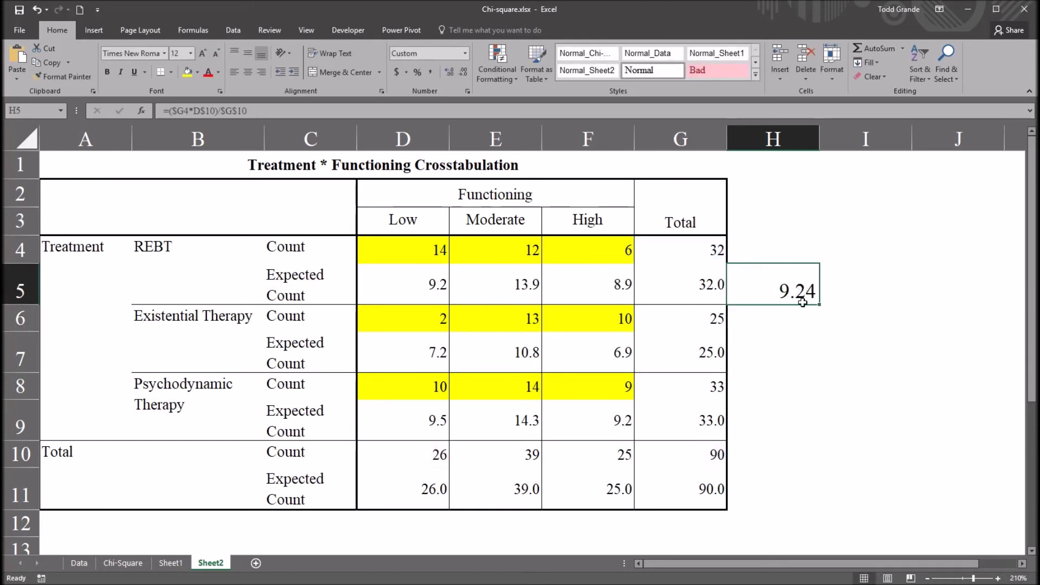
drag(771, 287, 919, 483)
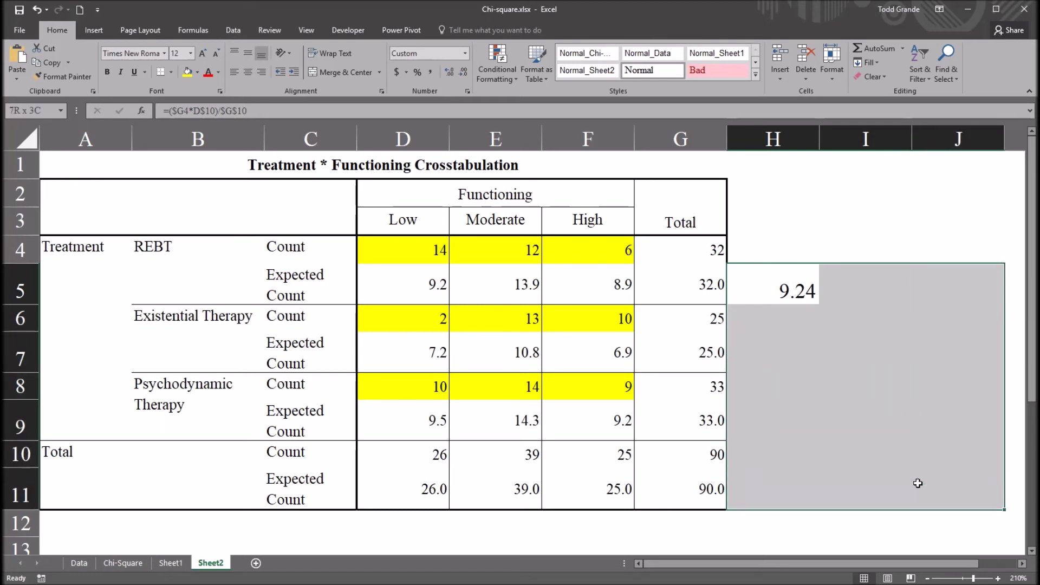
click(792, 295)
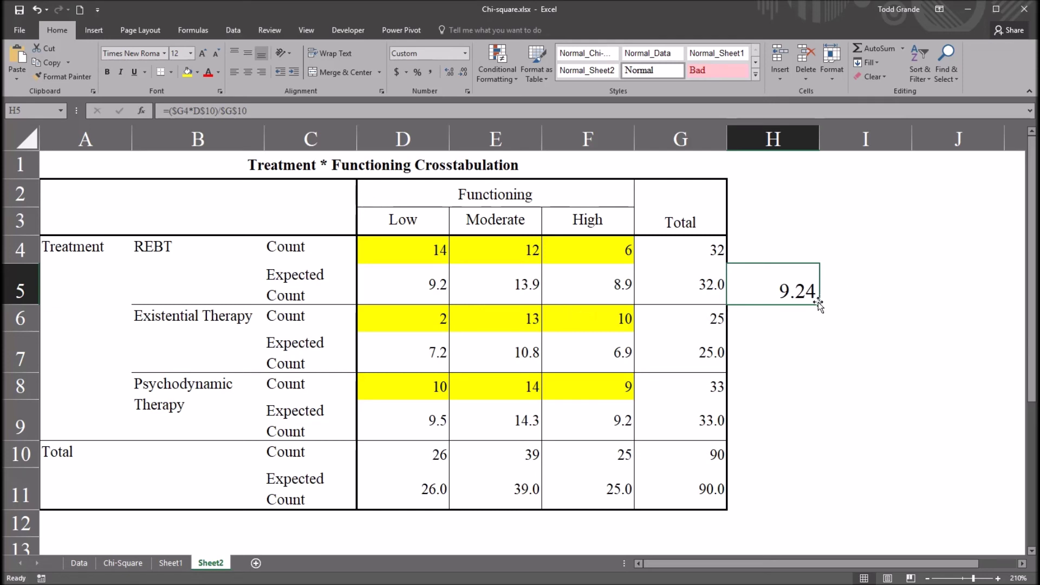
drag(820, 305, 967, 302)
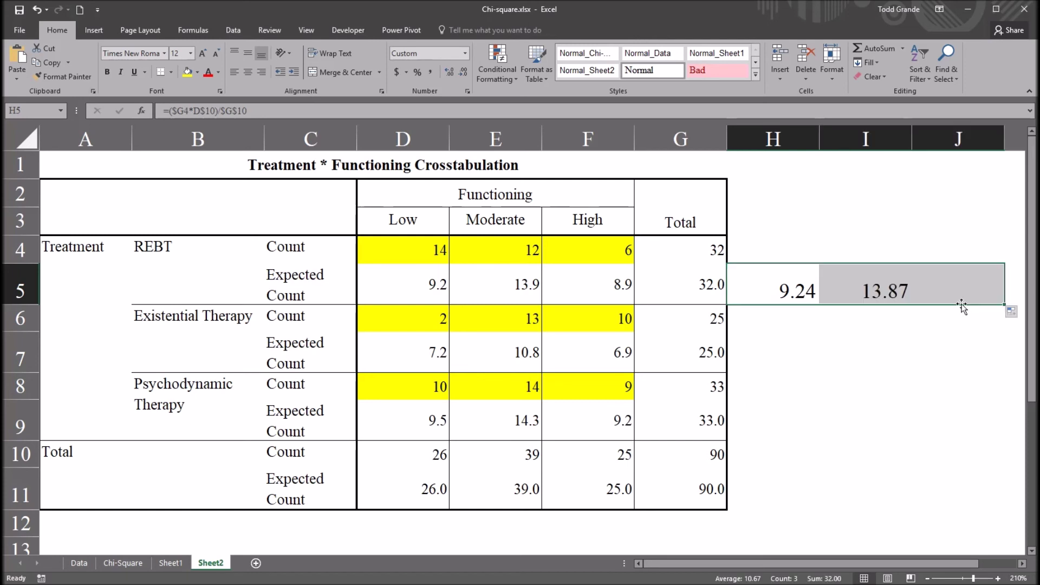
click(875, 292)
Copy the REBT formulas H5:J5 into H7 for Existential Therapy (7.22, 10.83, 6.94)
click(938, 293)
click(517, 285)
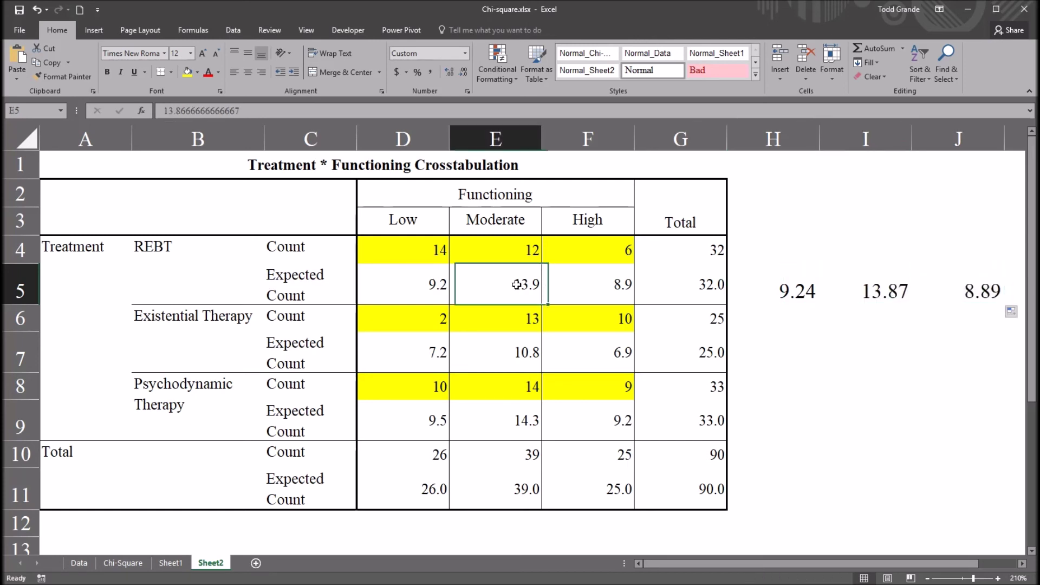
drag(786, 296, 957, 295)
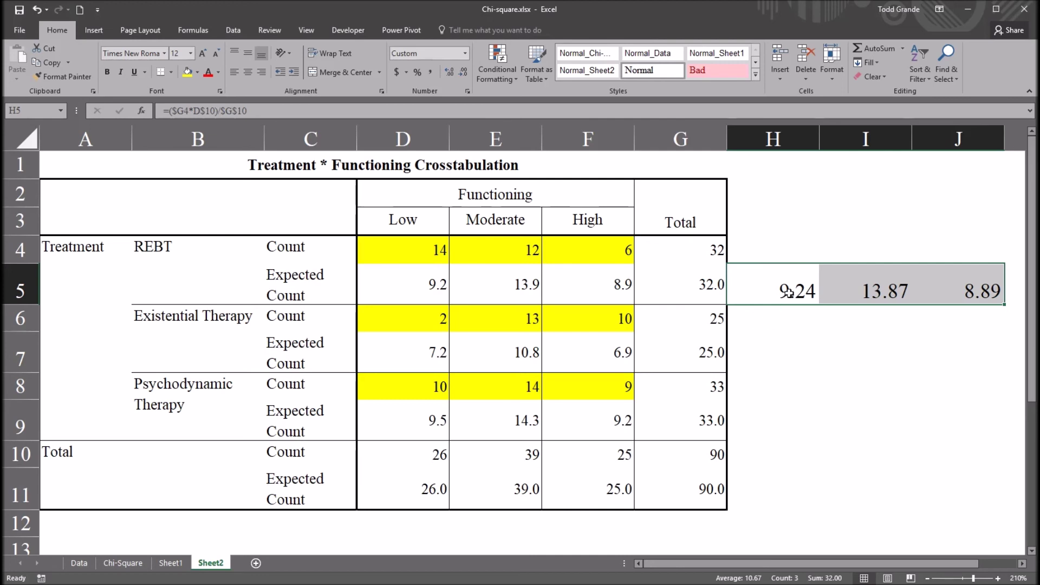
drag(787, 293, 929, 293)
key(ctrl+c)
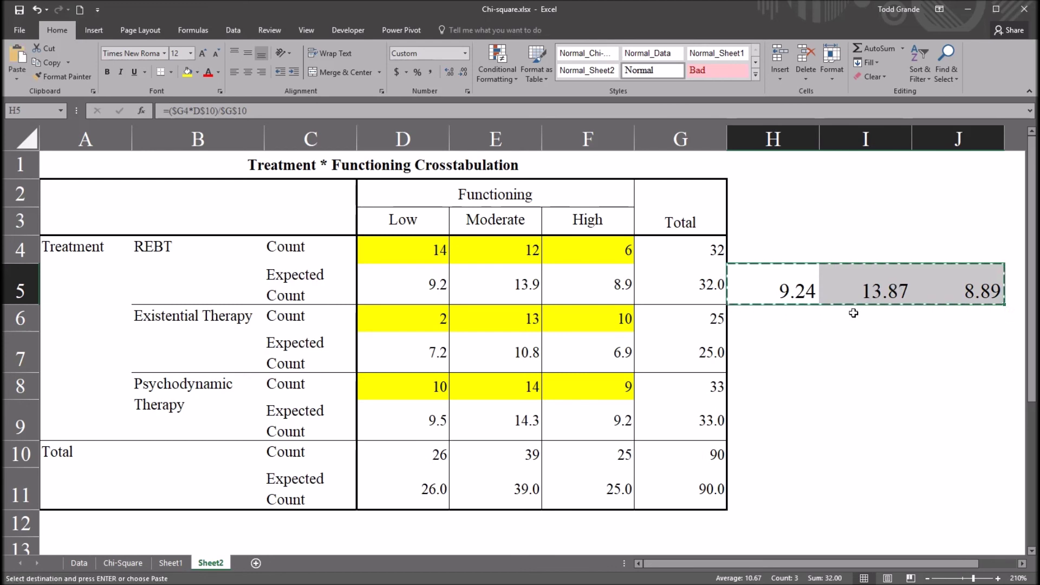
click(759, 356)
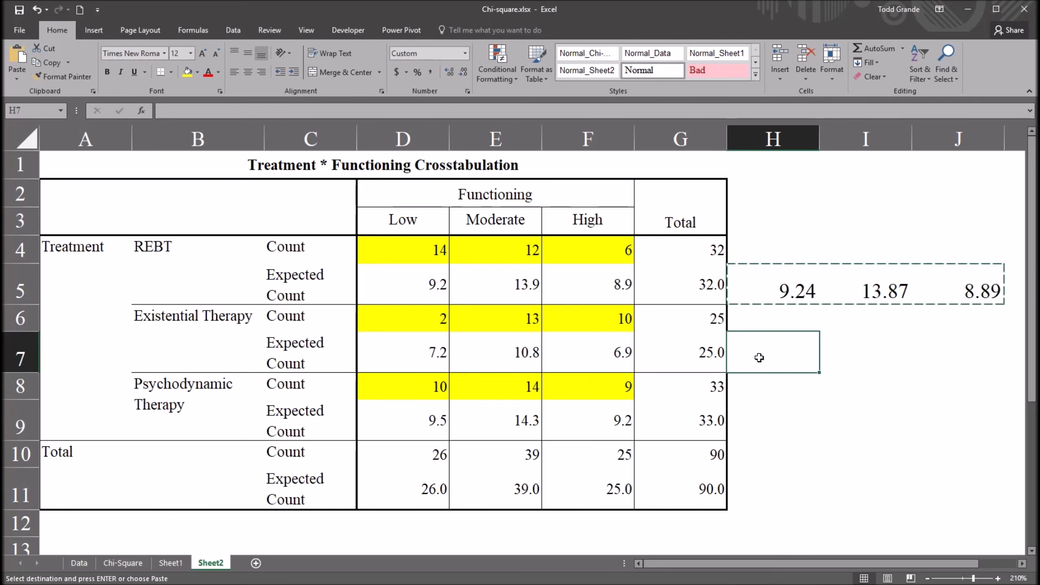
key(ctrl+v)
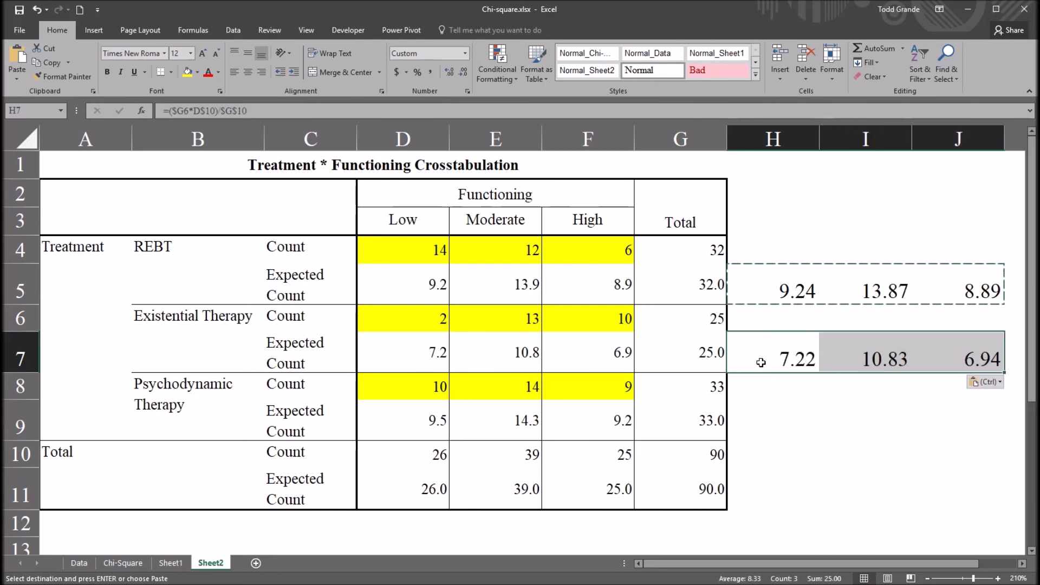
Paste them into H9 for Psychodynamic Therapy (9.53, 14.30, 9.17), then select all nine counts
click(758, 423)
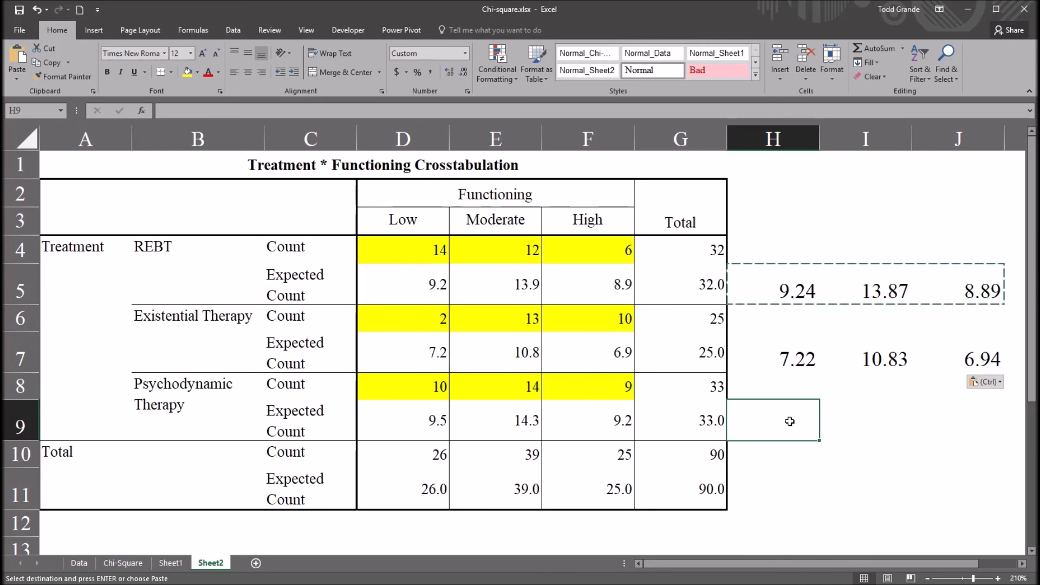
key(ctrl+v)
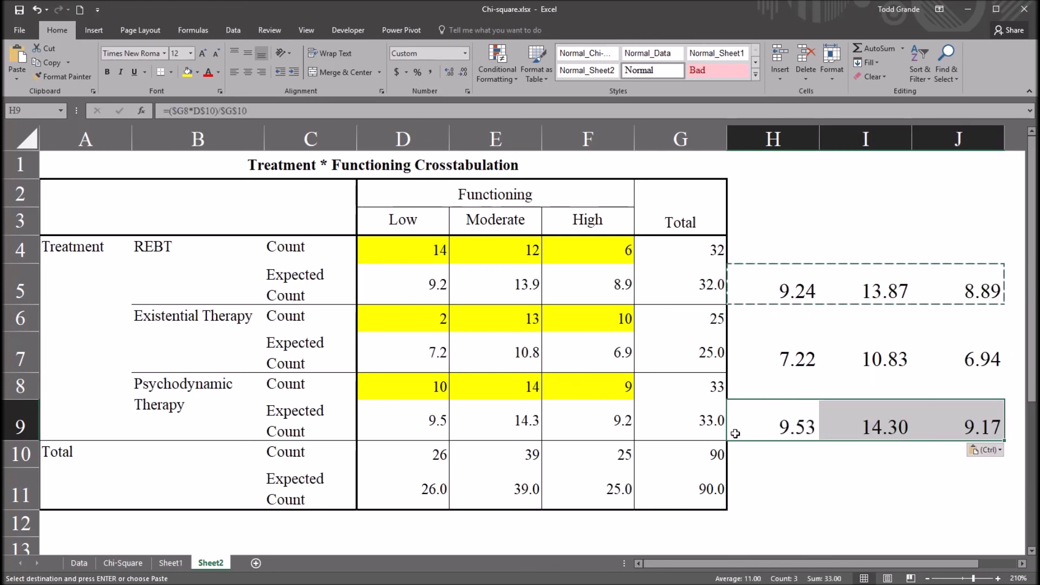
click(780, 447)
drag(785, 291, 945, 417)
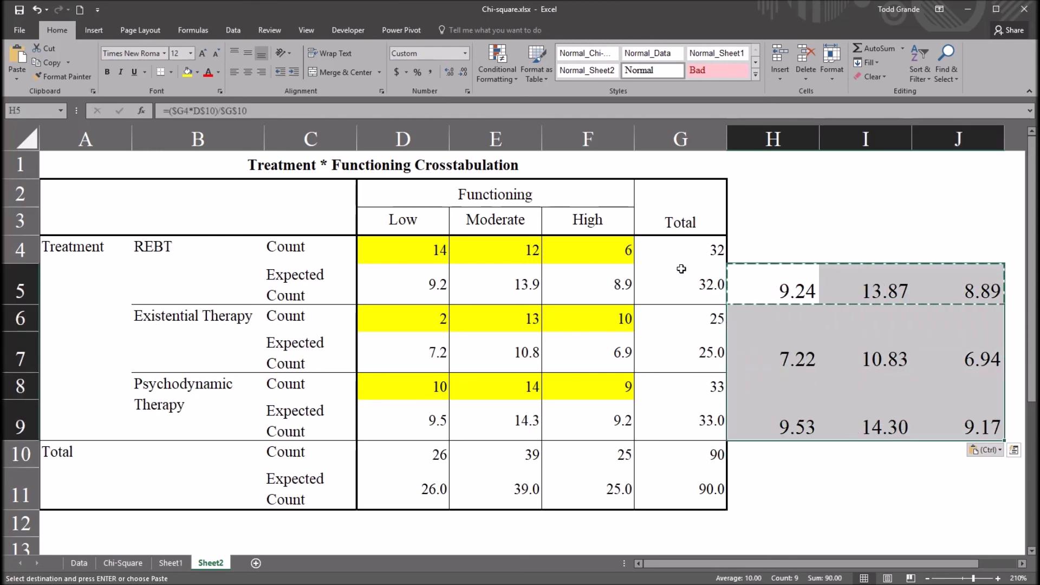
Paste the expected-count formulas into the Total row H11, giving 26.00, 39.00 and 25.00
click(402, 464)
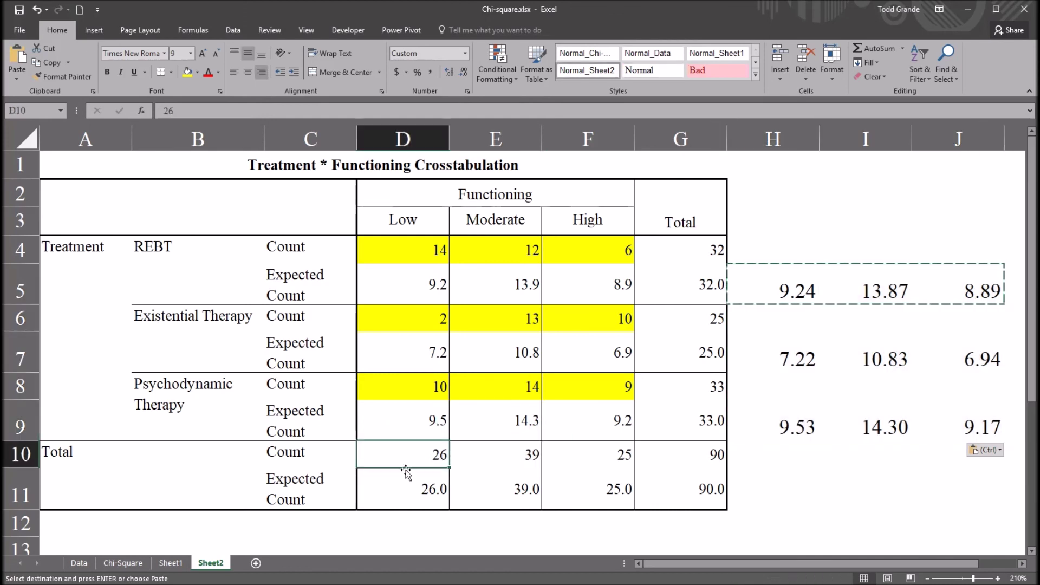
click(501, 461)
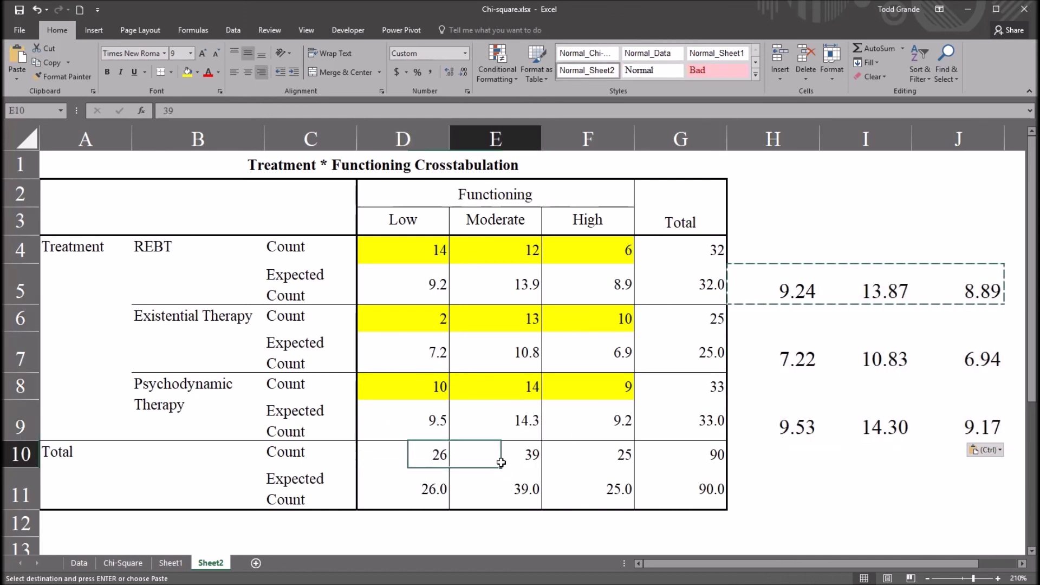
click(587, 462)
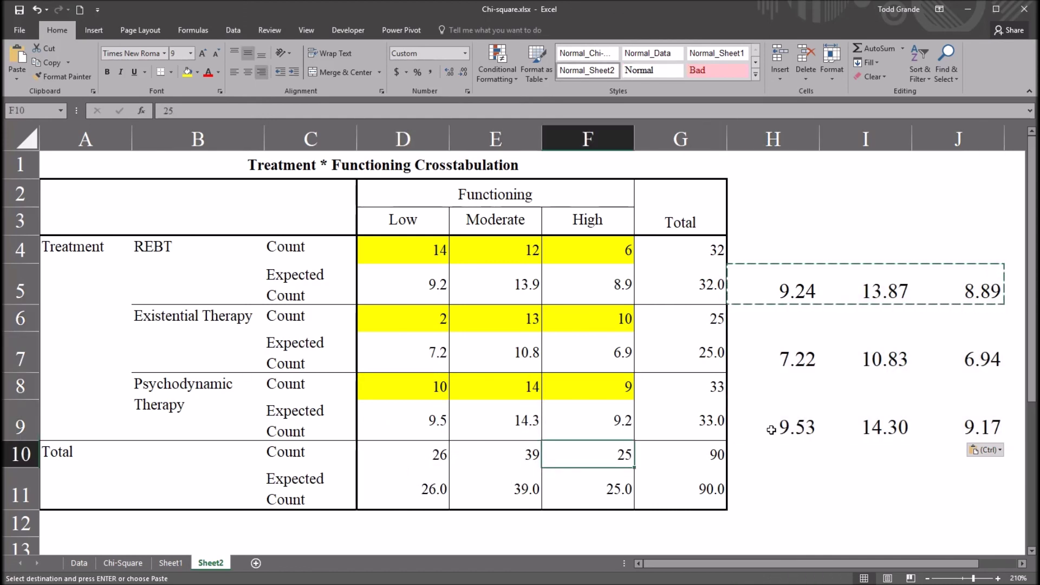
drag(769, 428, 948, 427)
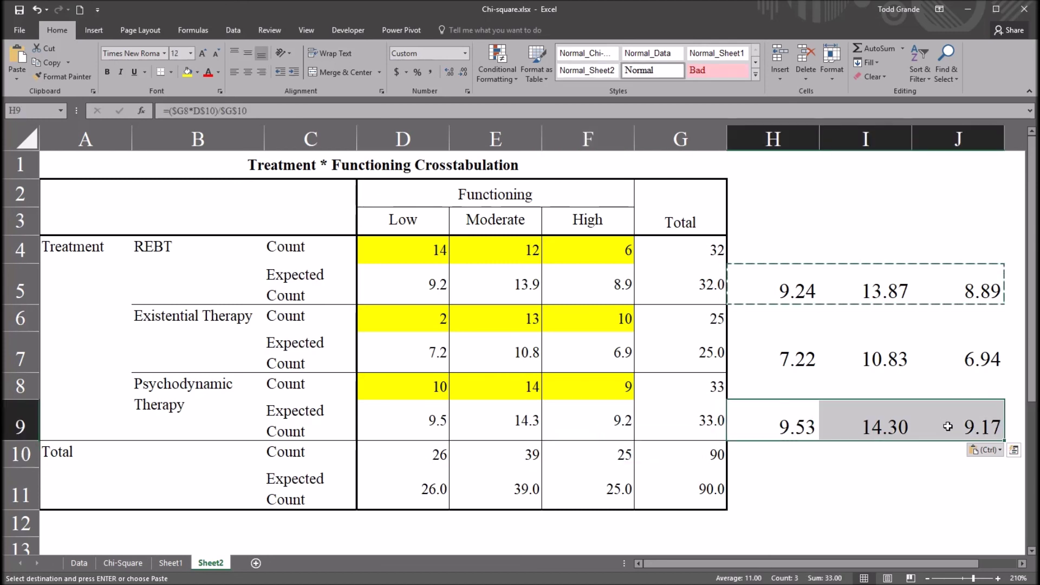
click(763, 489)
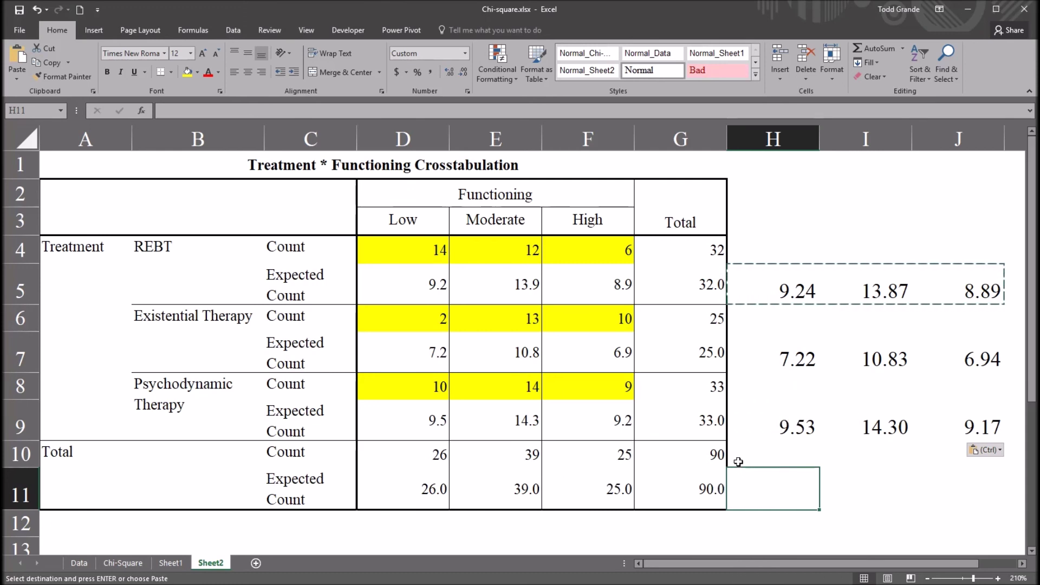
key(ctrl+v)
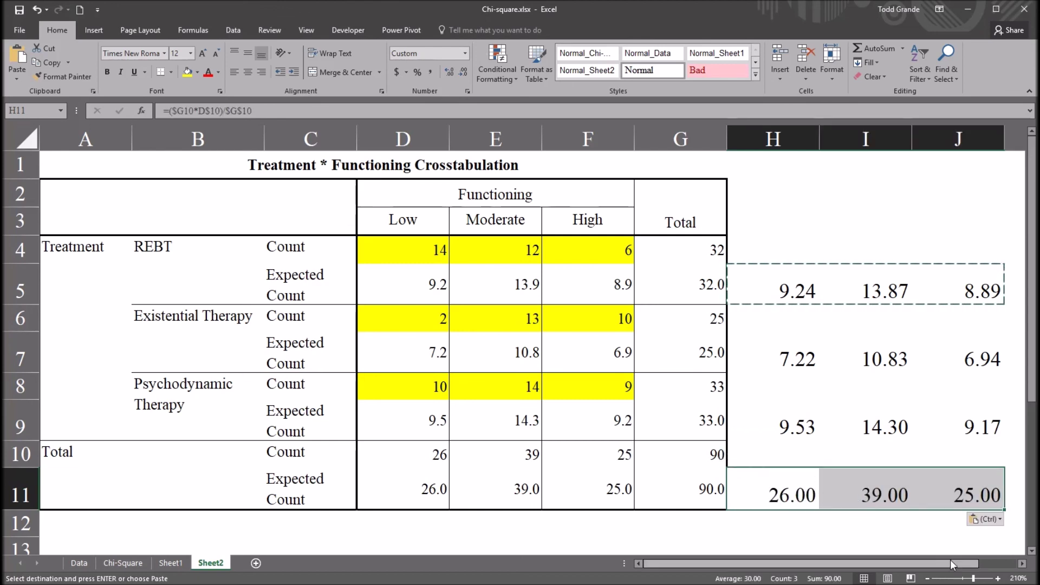
drag(946, 566, 972, 561)
Fill column J's formulas into column K for totals 32.00, 25.00, 33.00 and 90.00
click(984, 394)
drag(896, 278, 884, 479)
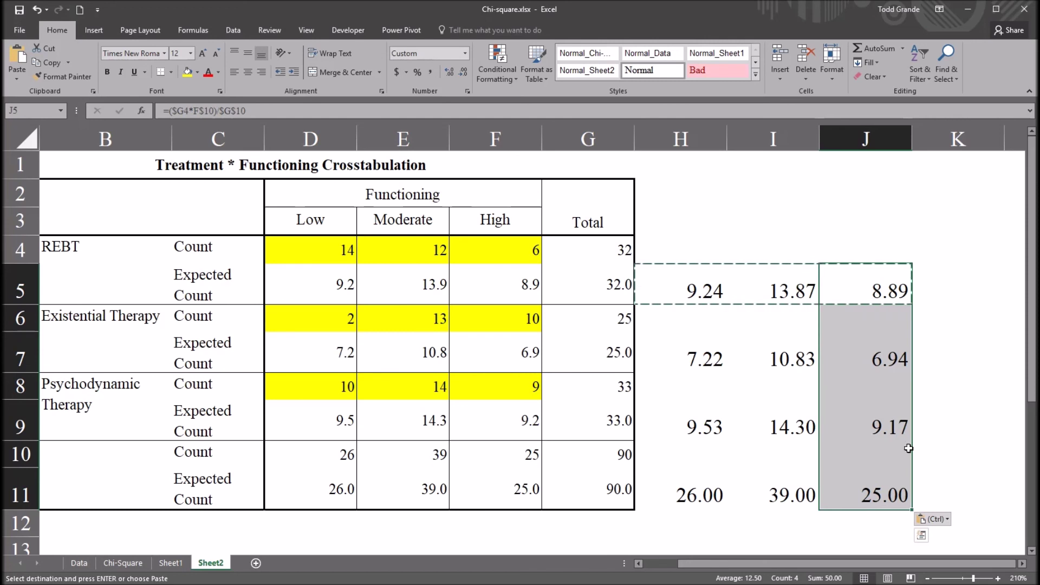
drag(911, 509, 959, 504)
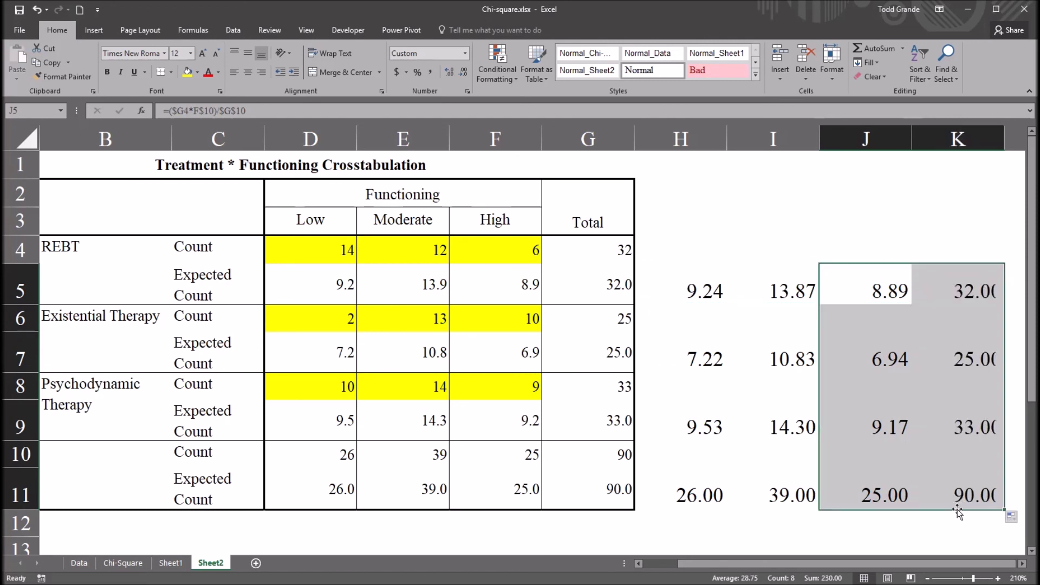
click(959, 494)
click(956, 422)
click(954, 364)
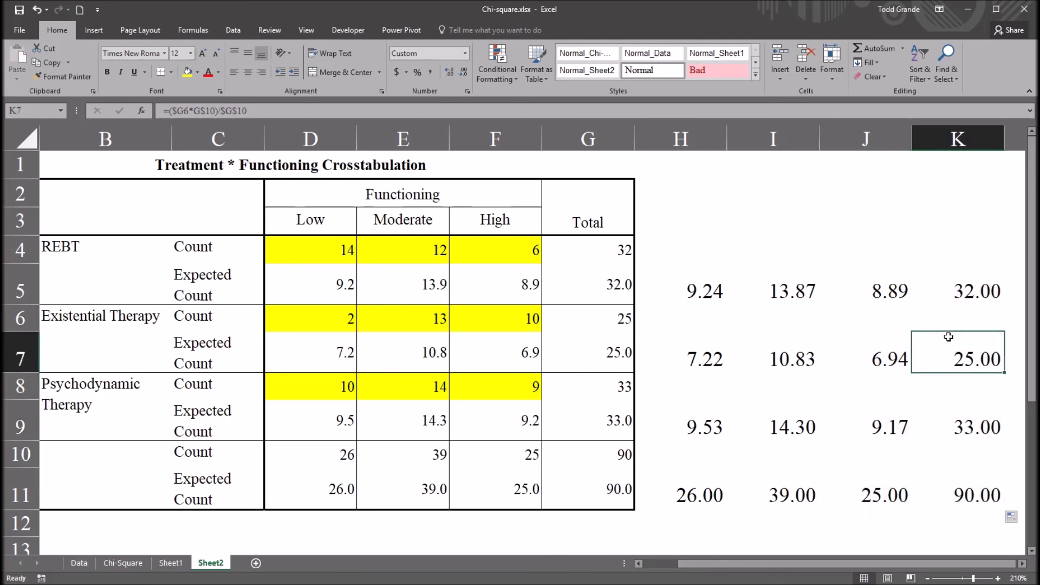
click(952, 282)
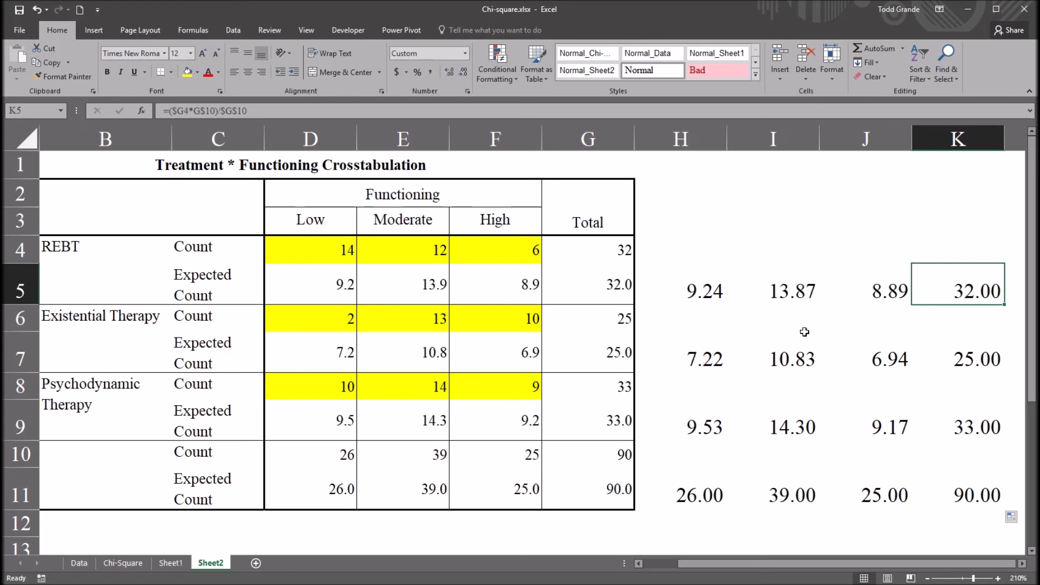